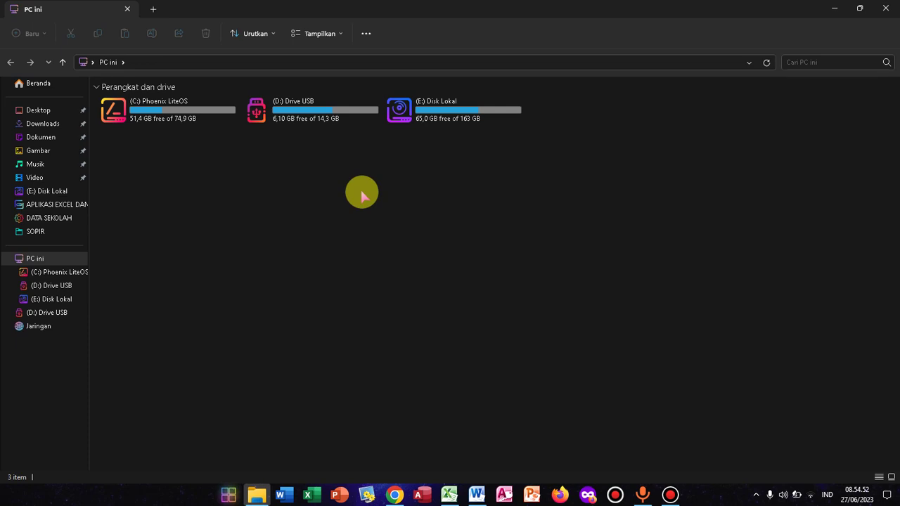
# Step: Open APLIKASI SOAL UJIAN.accdb from the (D:) USB drive in File Explorer
pyautogui.doubleClick(327, 112)
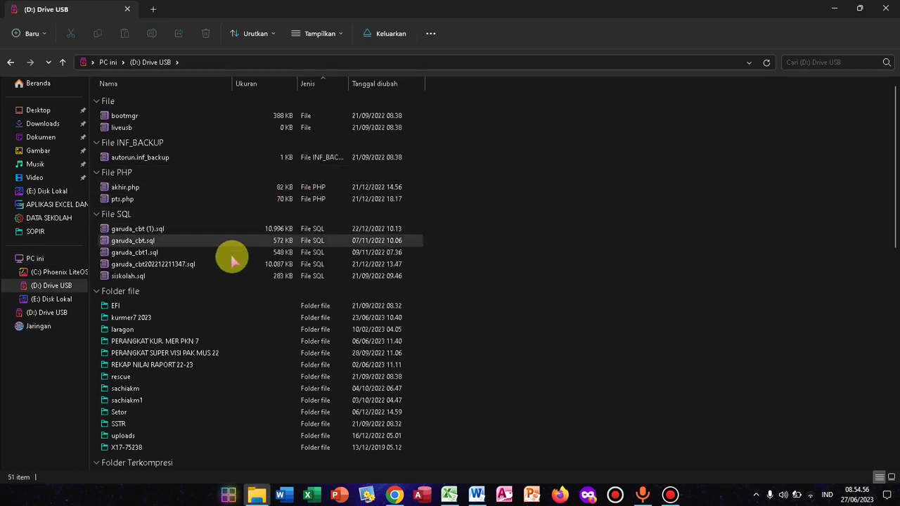
pyautogui.scroll(-8, 232, 260)
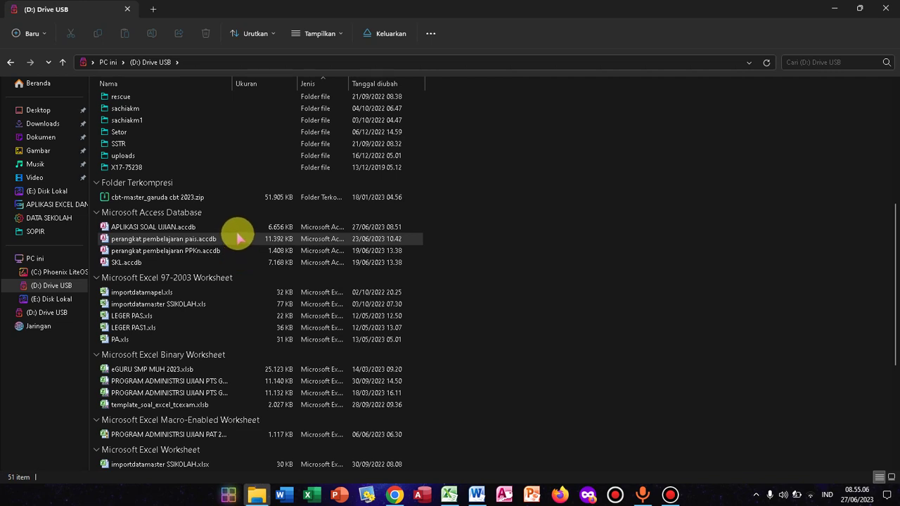
pyautogui.doubleClick(236, 227)
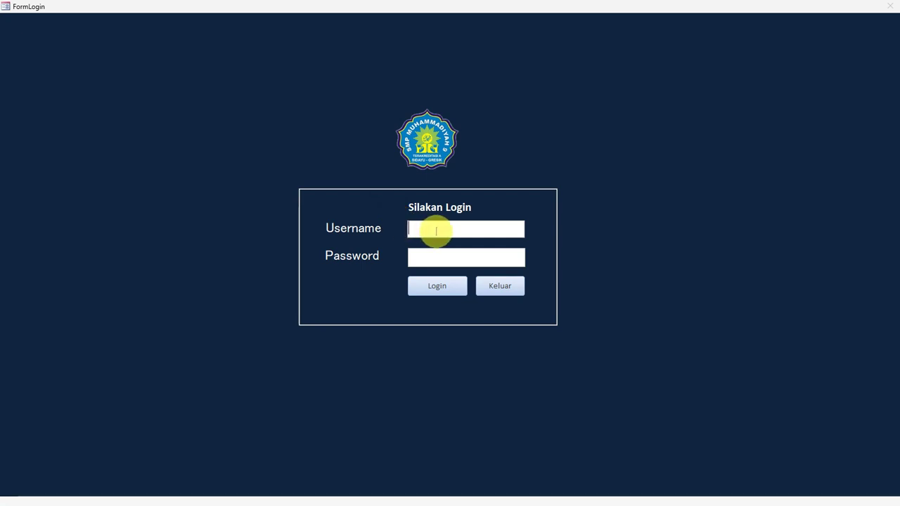
# Step: Log in to the database with the username and password to reach Master Soal
pyautogui.write('admin')
pyautogui.click(446, 257)
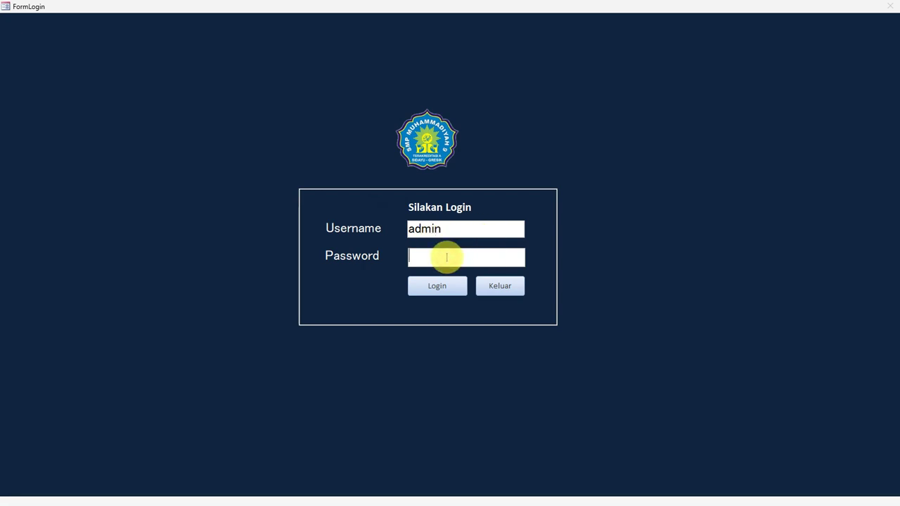
pyautogui.write('*****')
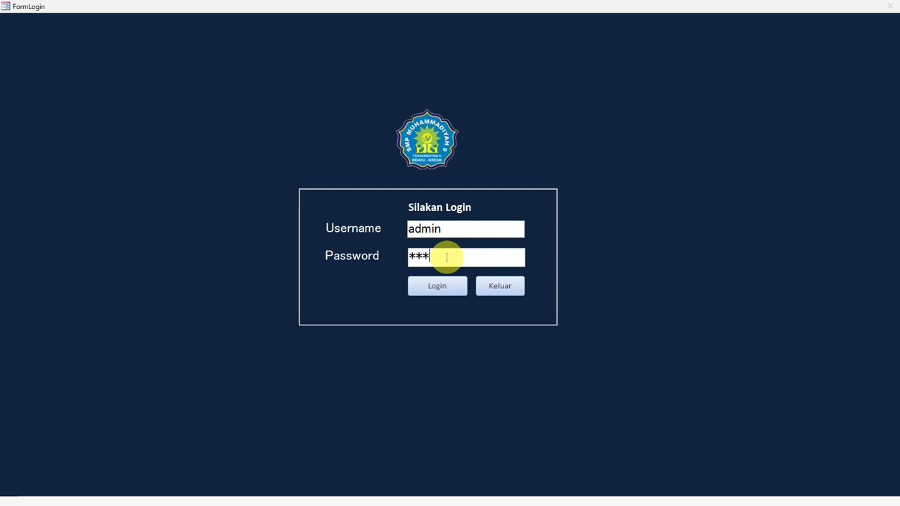
pyautogui.click(434, 286)
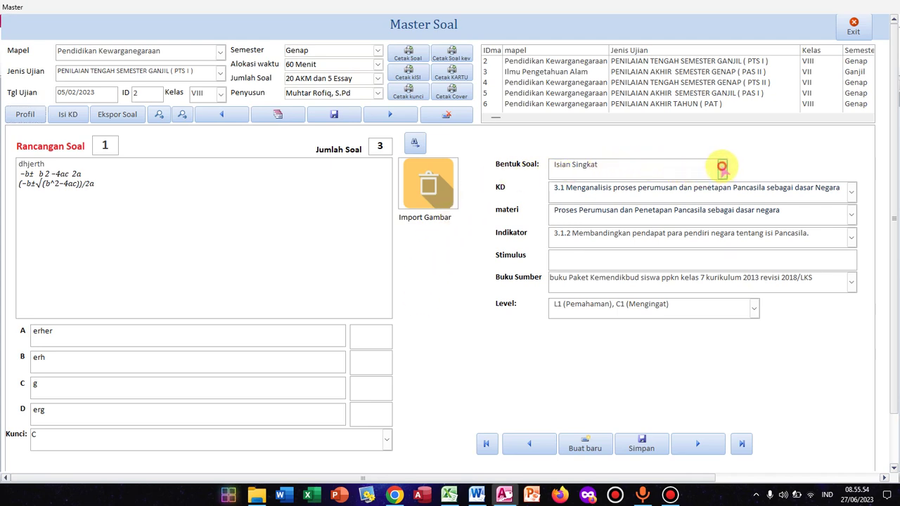
# Step: Try Pilihan Ganda, Pilihan Ganda Jamak, Isian Singkat and Isian Panjang as question 1's Bentuk Soal
pyautogui.click(722, 168)
pyautogui.click(692, 185)
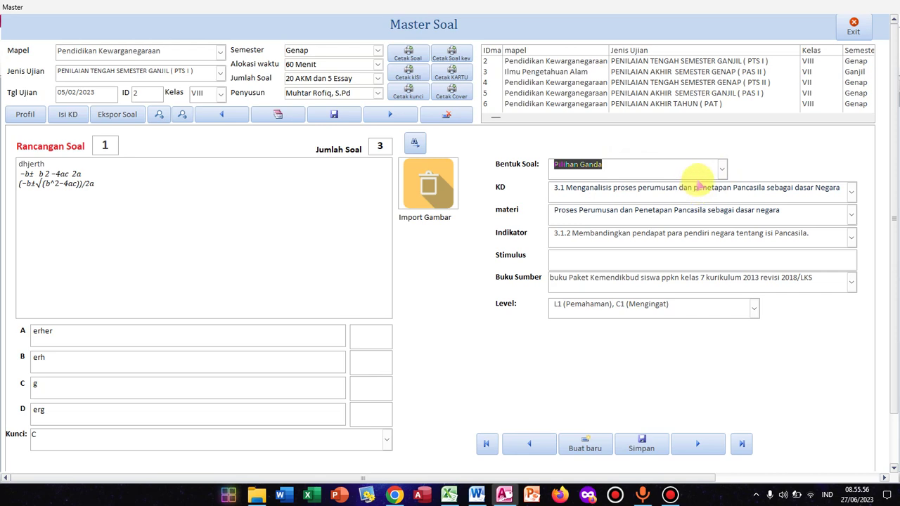
pyautogui.click(721, 170)
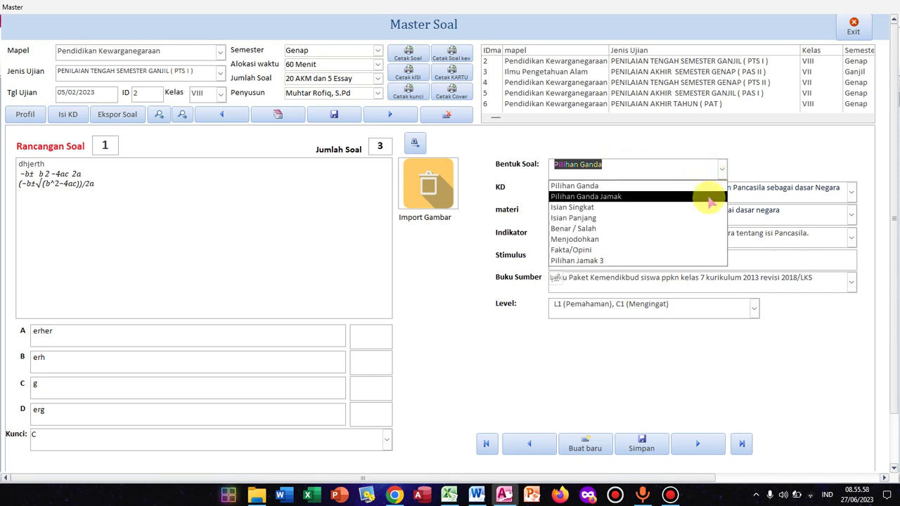
pyautogui.click(707, 196)
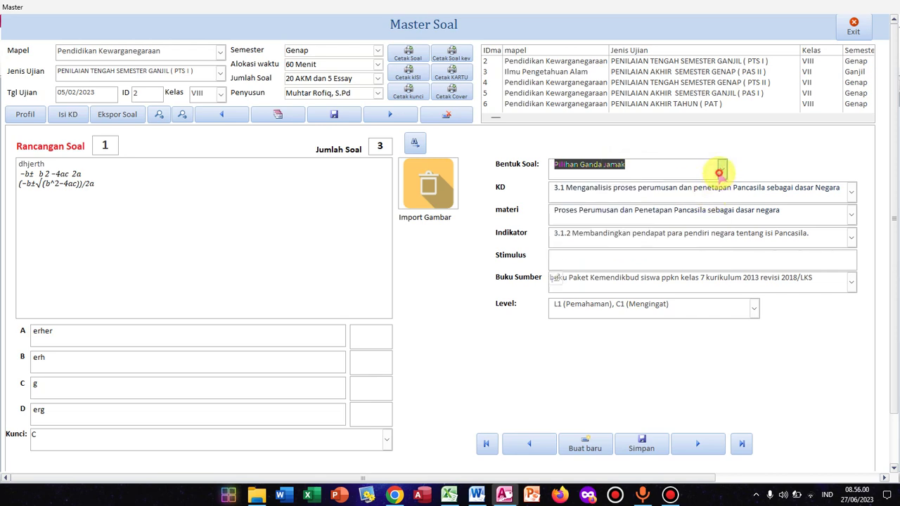
pyautogui.click(721, 169)
pyautogui.click(693, 208)
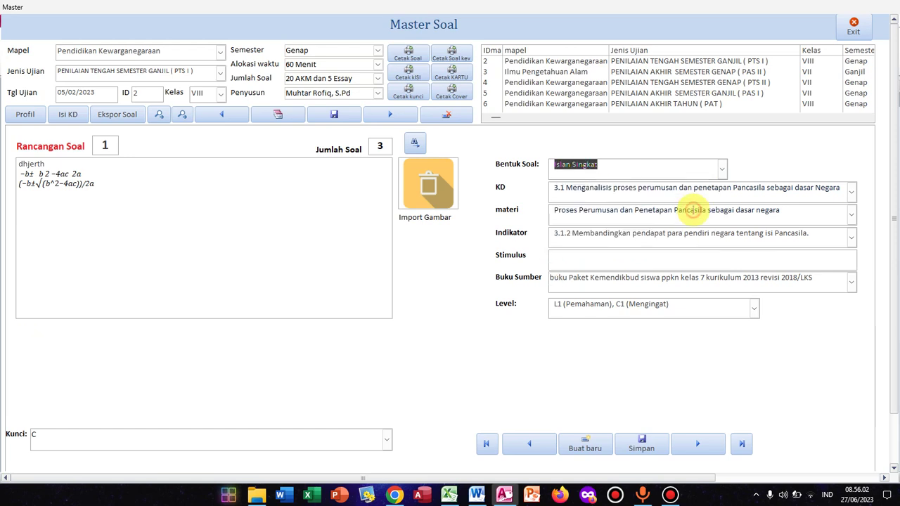
pyautogui.click(721, 170)
pyautogui.click(693, 220)
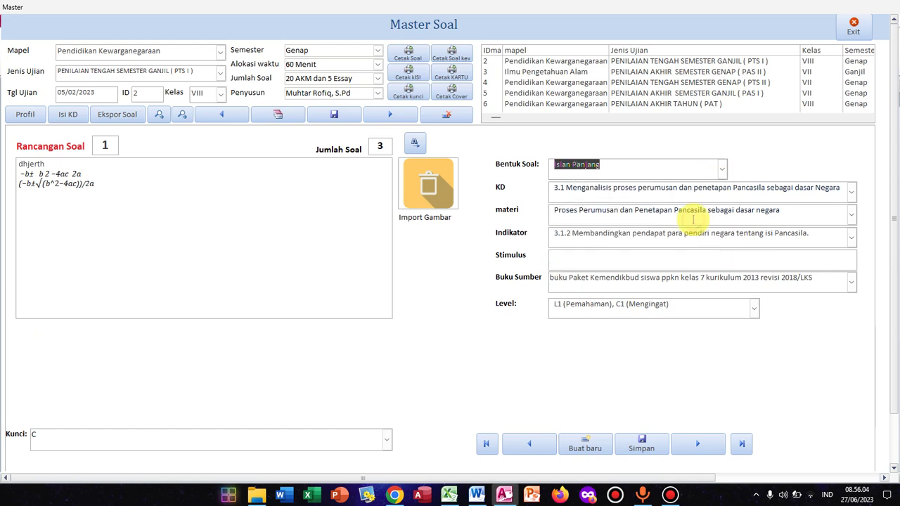
# Step: Cycle through Benar / Salah, Menjodohkan and Fakta/Opini, ending on Pilihan Jamak 3
pyautogui.click(721, 169)
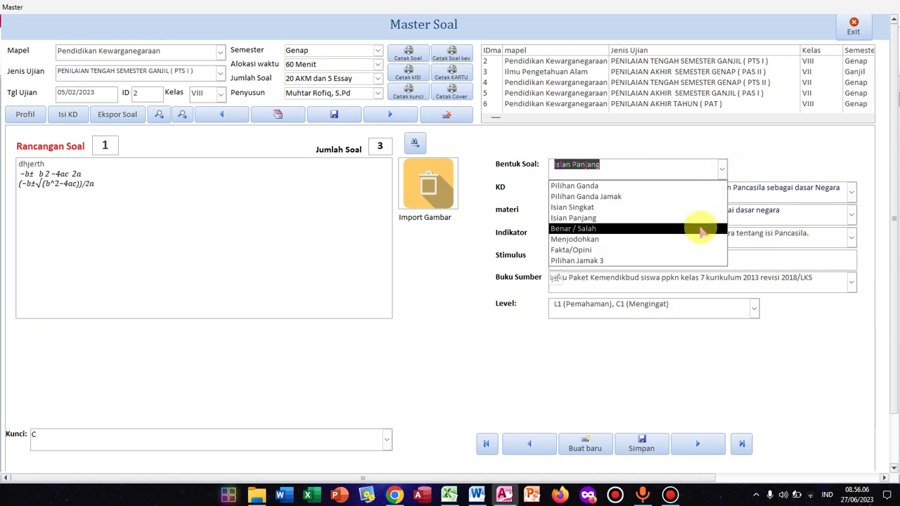
pyautogui.click(693, 229)
pyautogui.click(721, 169)
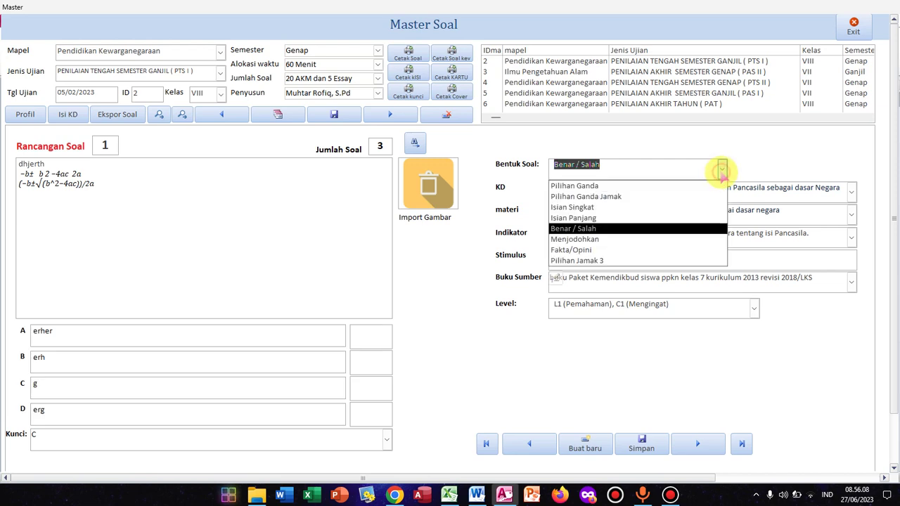
pyautogui.click(693, 239)
pyautogui.click(720, 170)
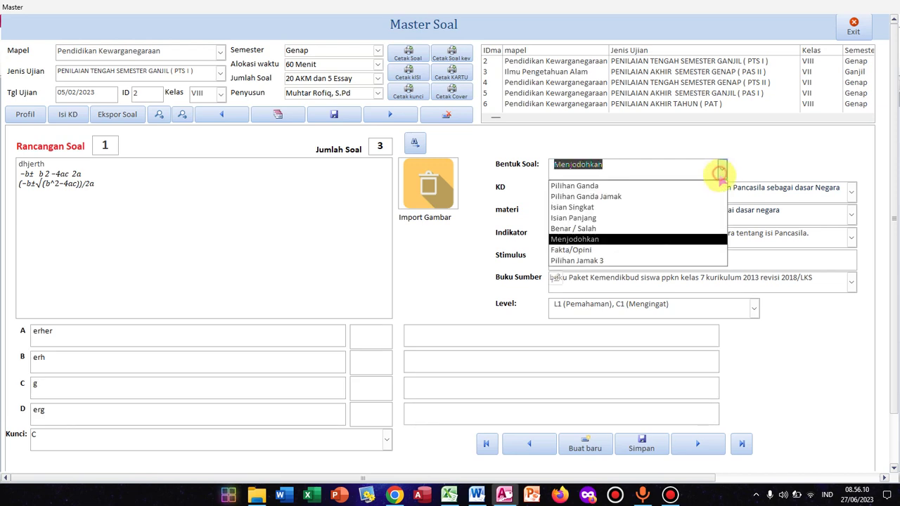
pyautogui.click(692, 250)
pyautogui.click(719, 171)
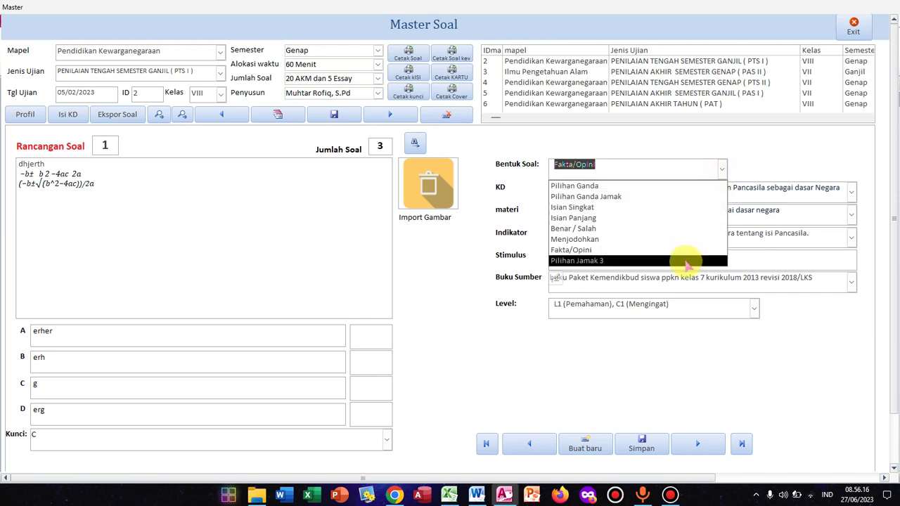
pyautogui.click(687, 261)
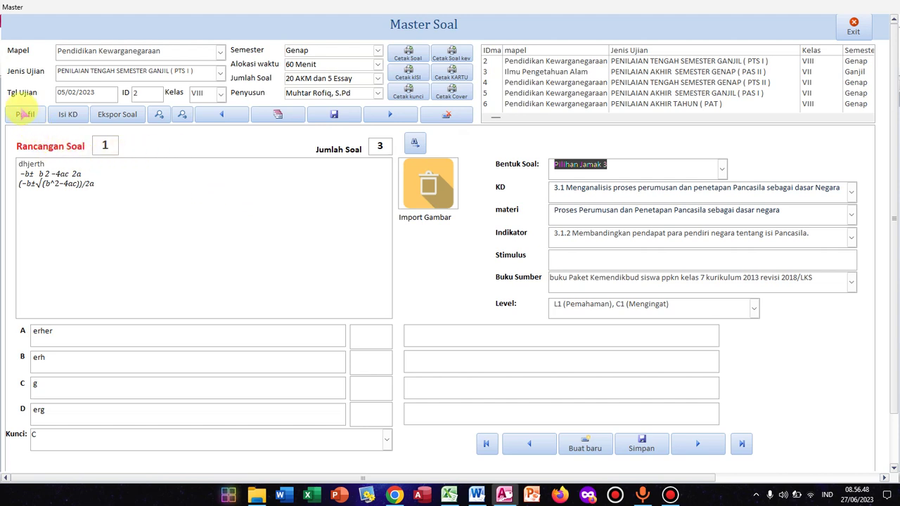
# Step: Attach the logo image from DATA SEKOLAH\logo KOP to the school profile logo, then close Profil
pyautogui.click(25, 114)
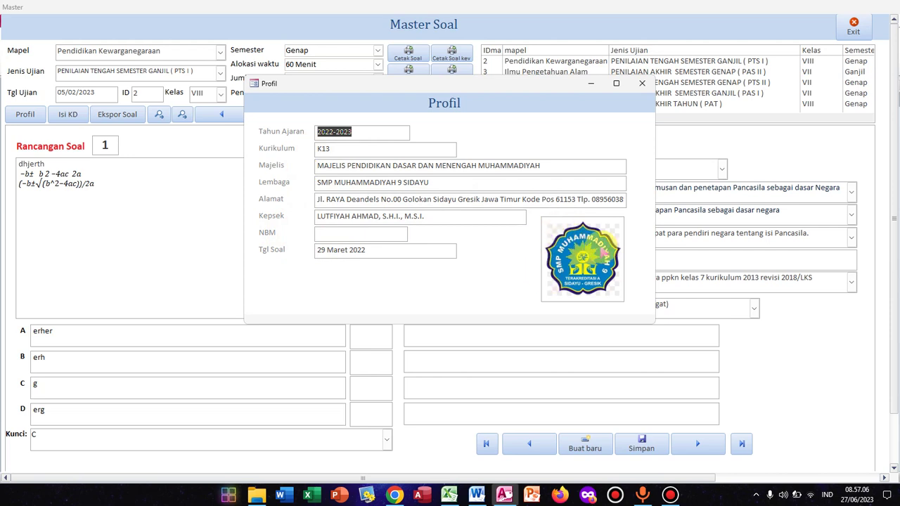
pyautogui.click(571, 230)
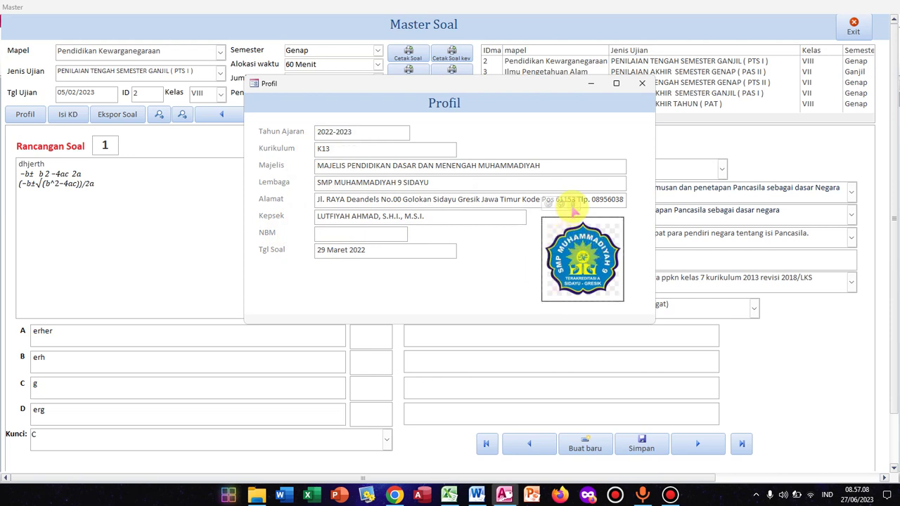
pyautogui.click(573, 204)
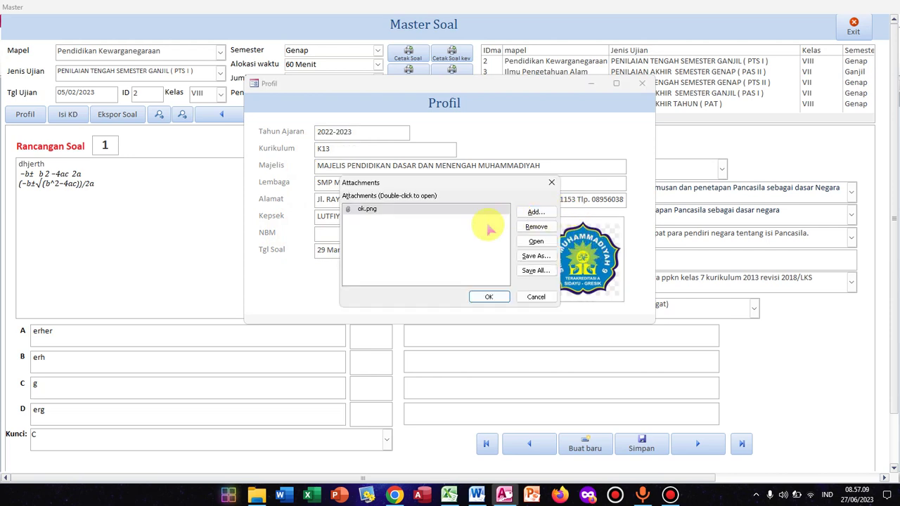
pyautogui.click(534, 212)
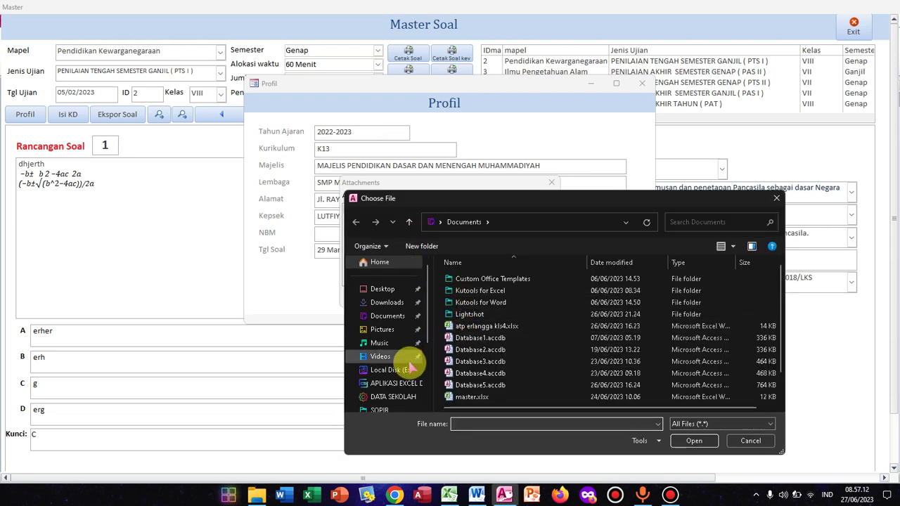
pyautogui.click(392, 396)
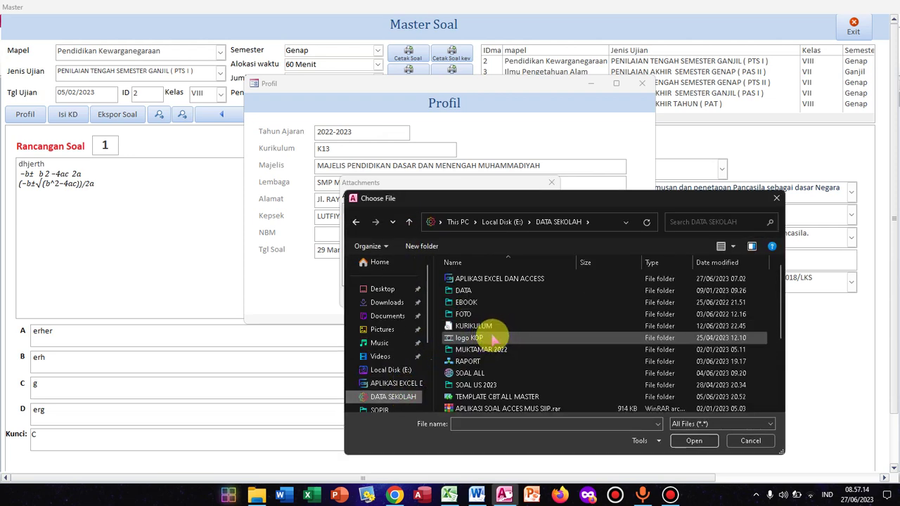
pyautogui.doubleClick(488, 340)
pyautogui.doubleClick(601, 362)
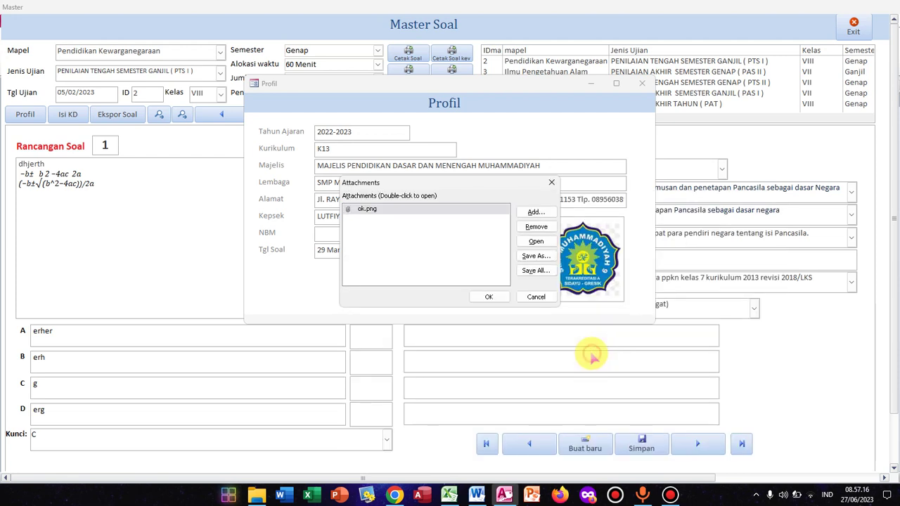
pyautogui.click(489, 296)
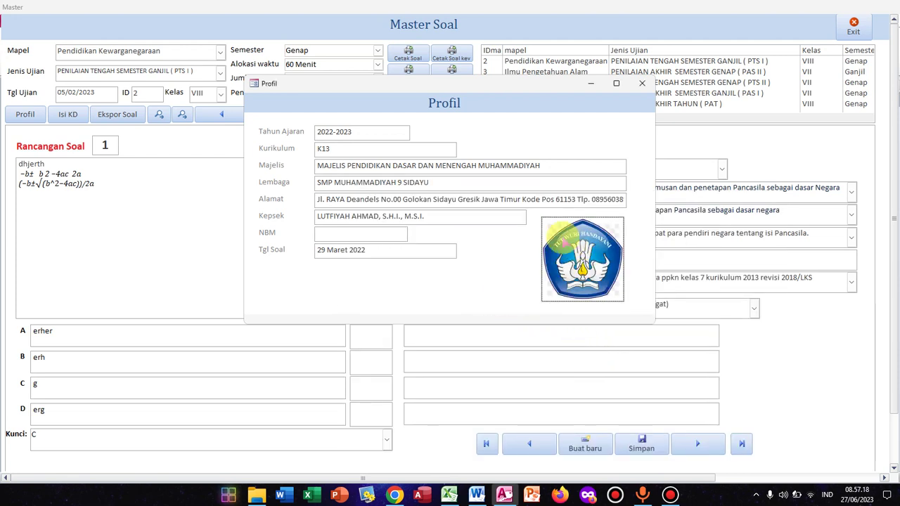
pyautogui.click(642, 84)
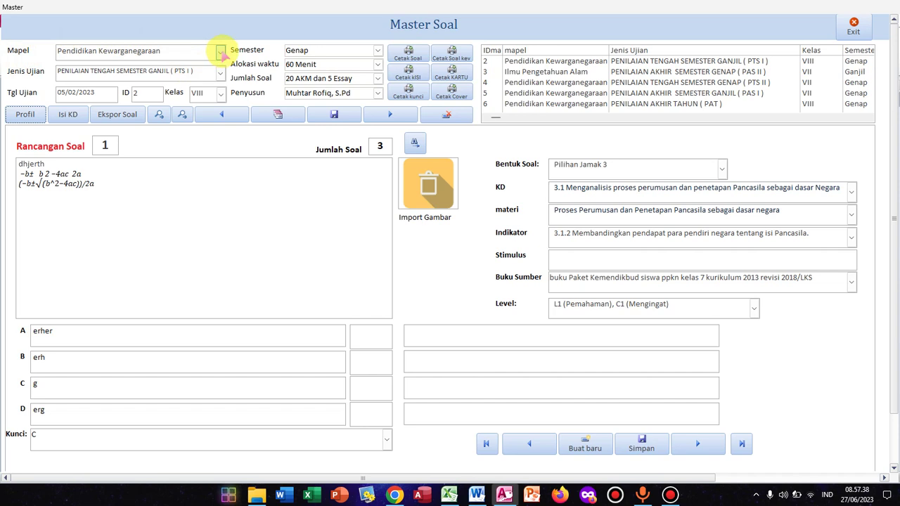
pyautogui.click(220, 51)
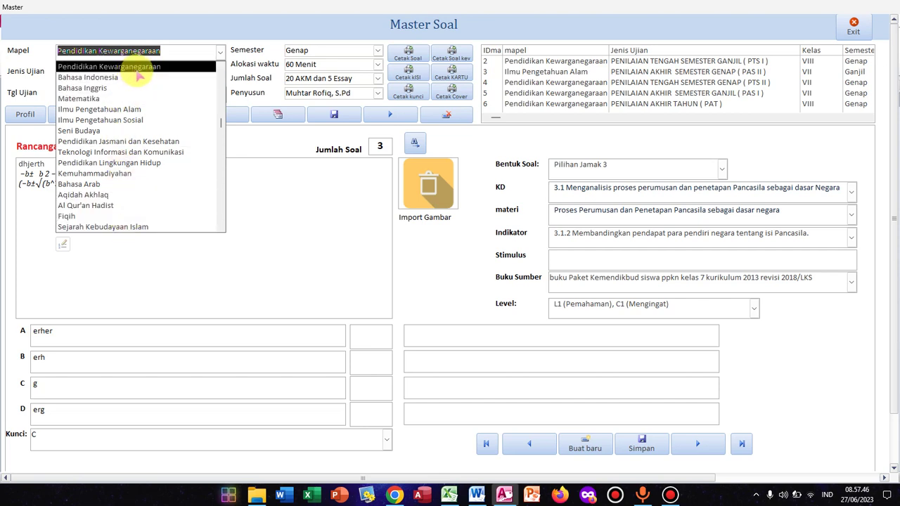
pyautogui.click(43, 49)
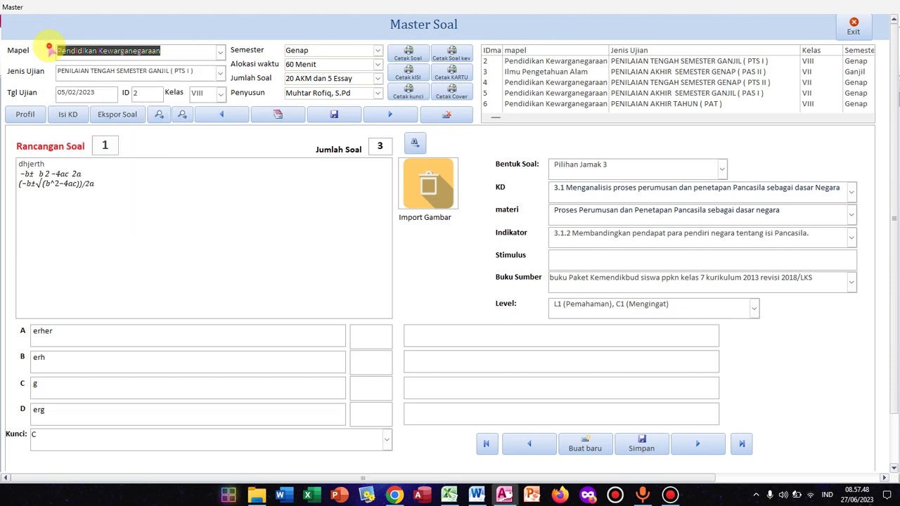
pyautogui.click(220, 73)
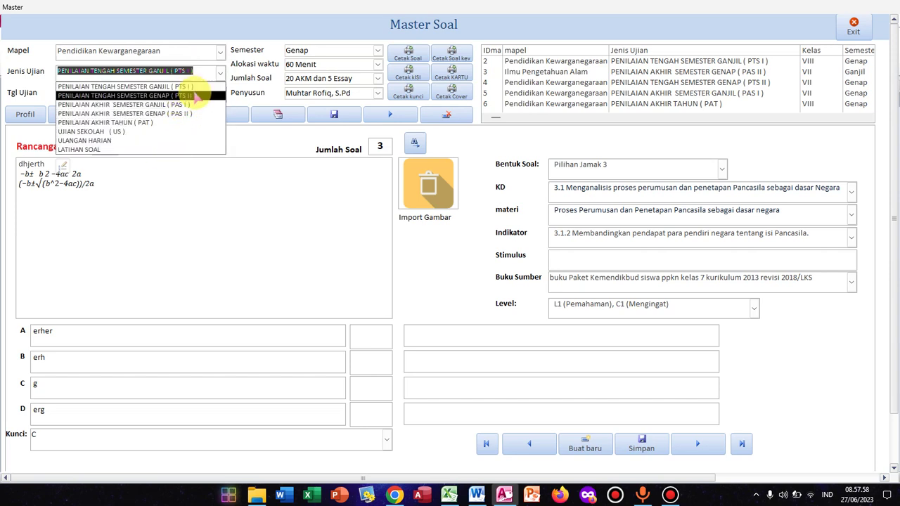
pyautogui.click(218, 35)
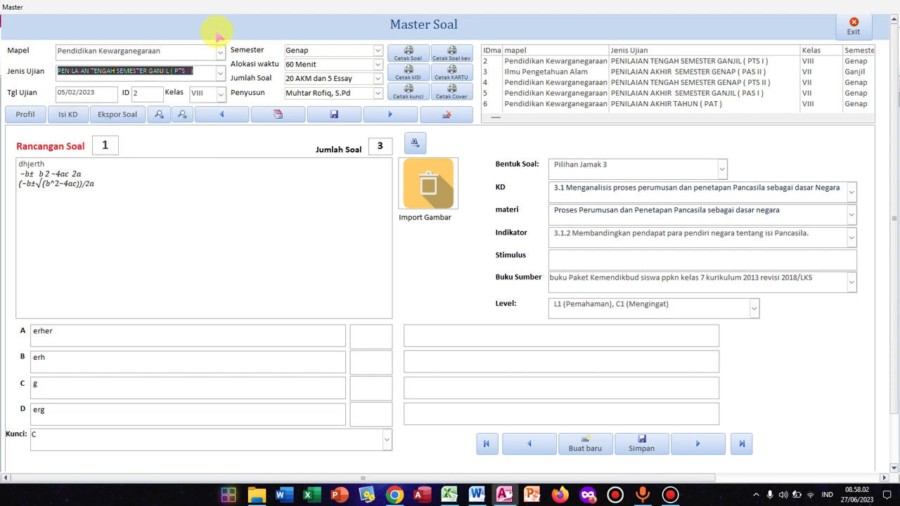
pyautogui.click(220, 75)
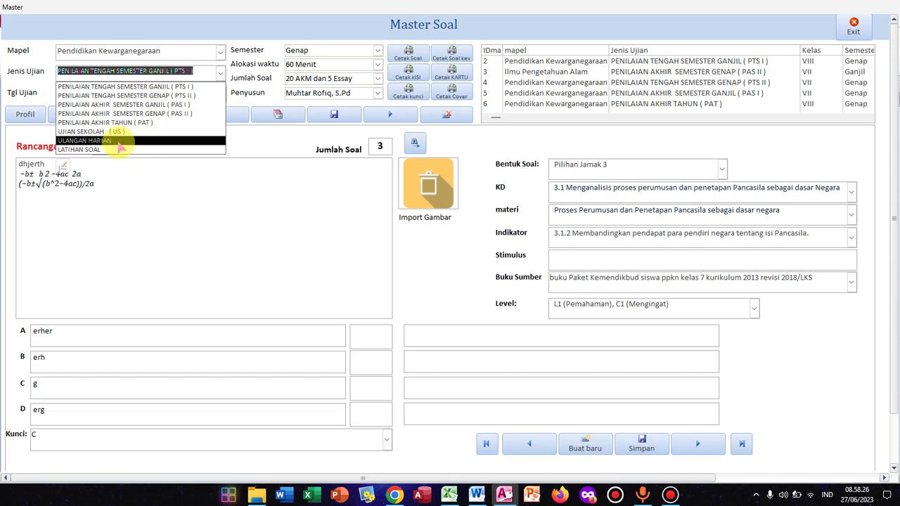
pyautogui.click(44, 88)
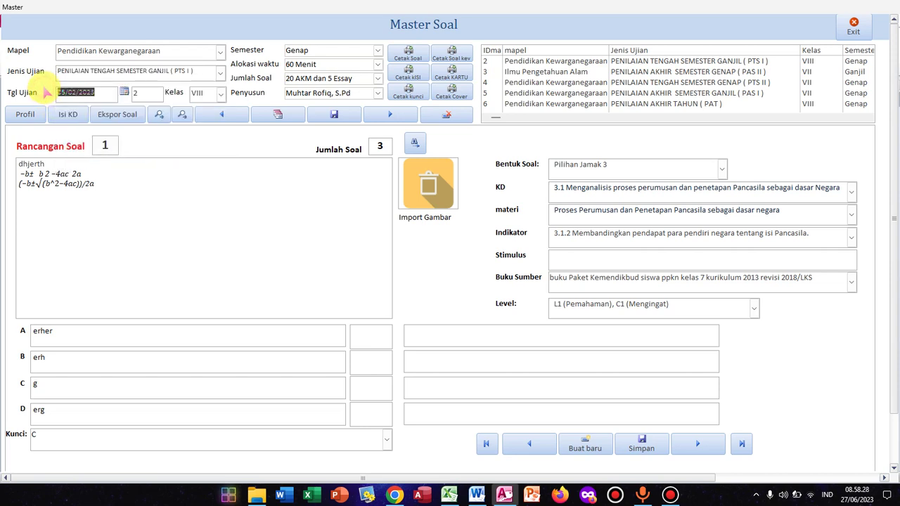
# Step: Set the Tgl Ujian exam date to 4 February 2023 with the date picker
pyautogui.click(51, 79)
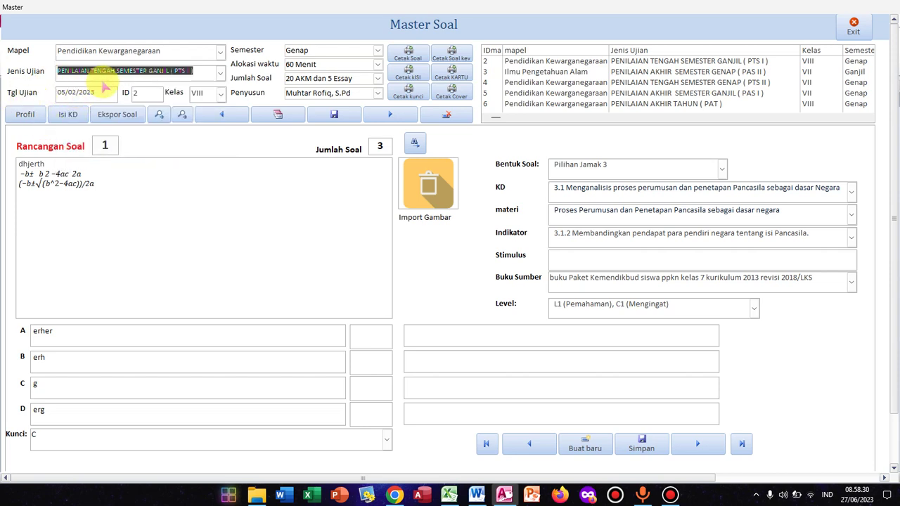
pyautogui.click(113, 93)
pyautogui.click(123, 92)
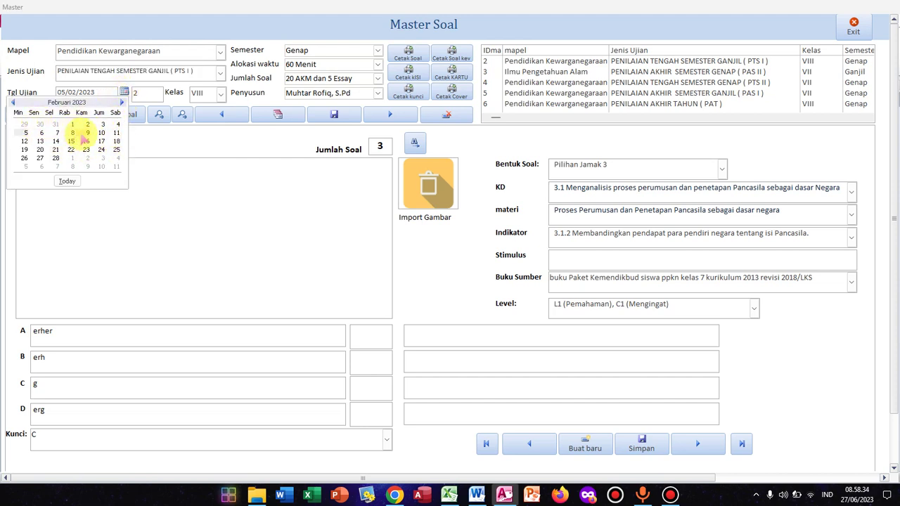
pyautogui.click(118, 126)
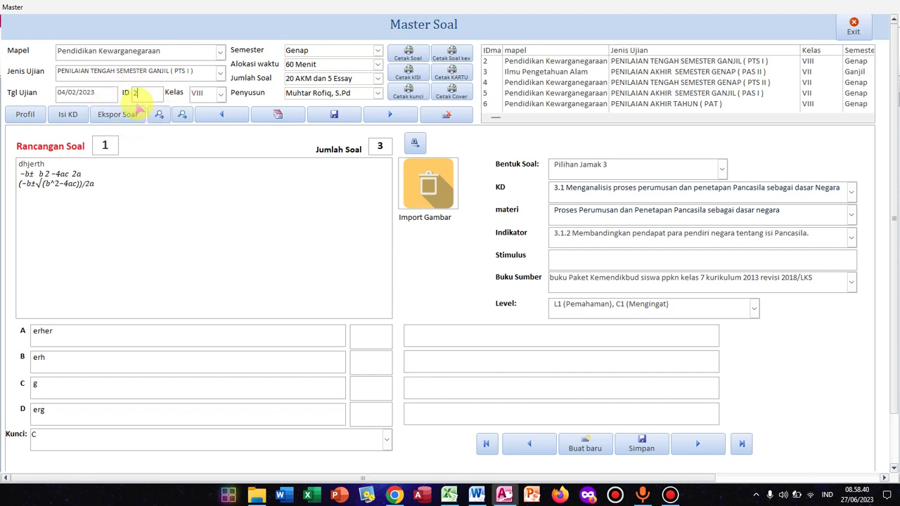
# Step: Check the Kelas (VIII) and Semester (Genap) lists and view the question-count options
pyautogui.click(220, 94)
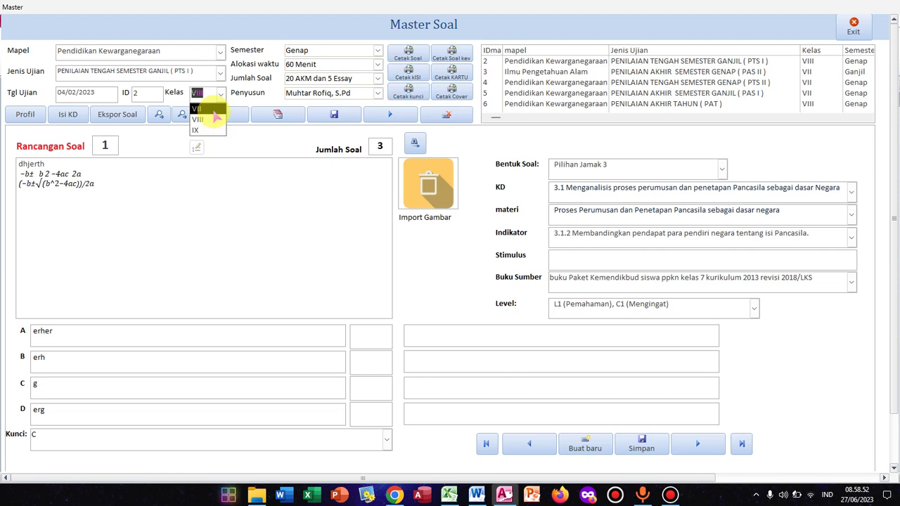
pyautogui.click(259, 135)
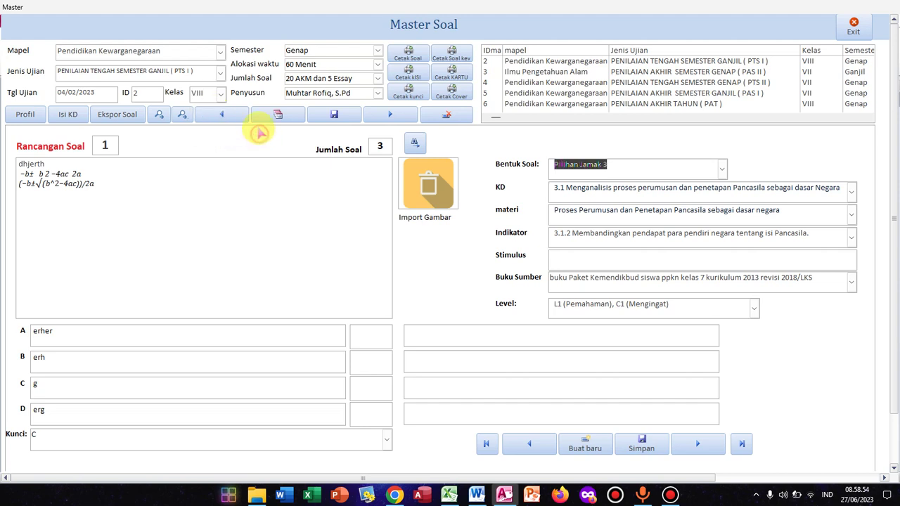
pyautogui.click(378, 50)
pyautogui.click(378, 52)
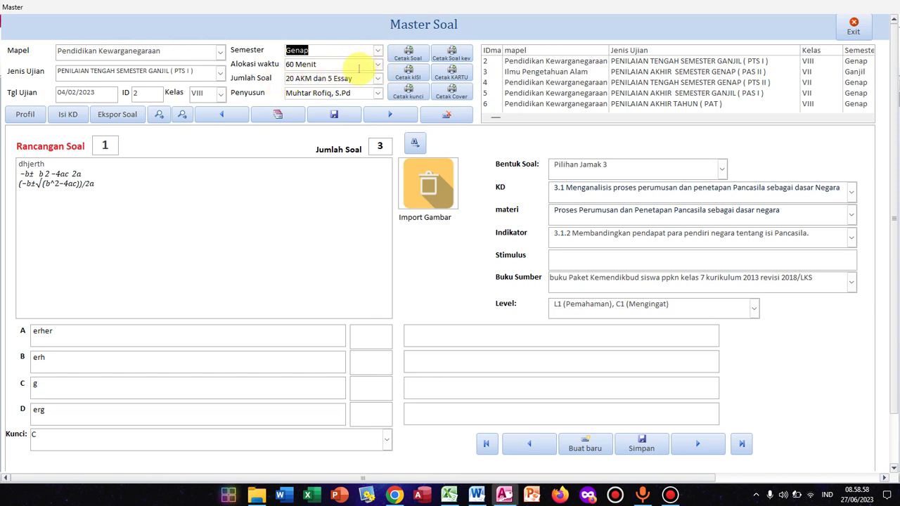
pyautogui.click(378, 78)
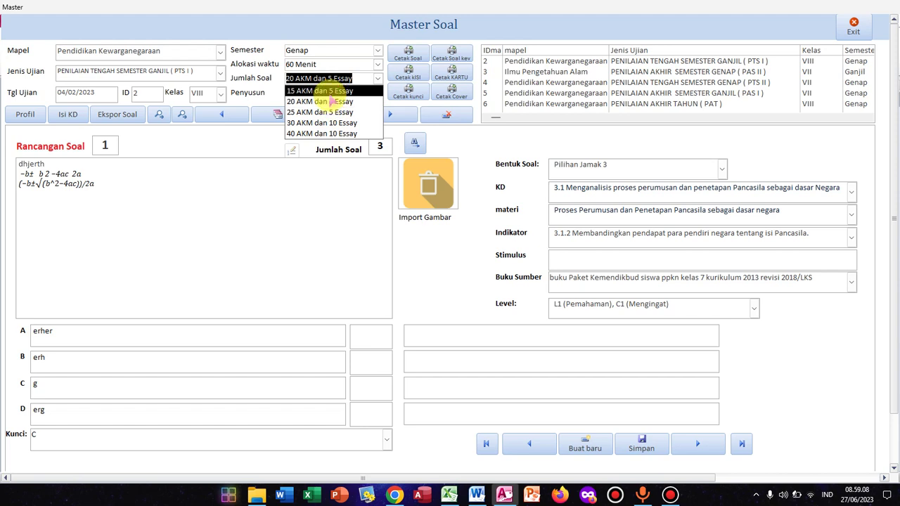
pyautogui.click(273, 90)
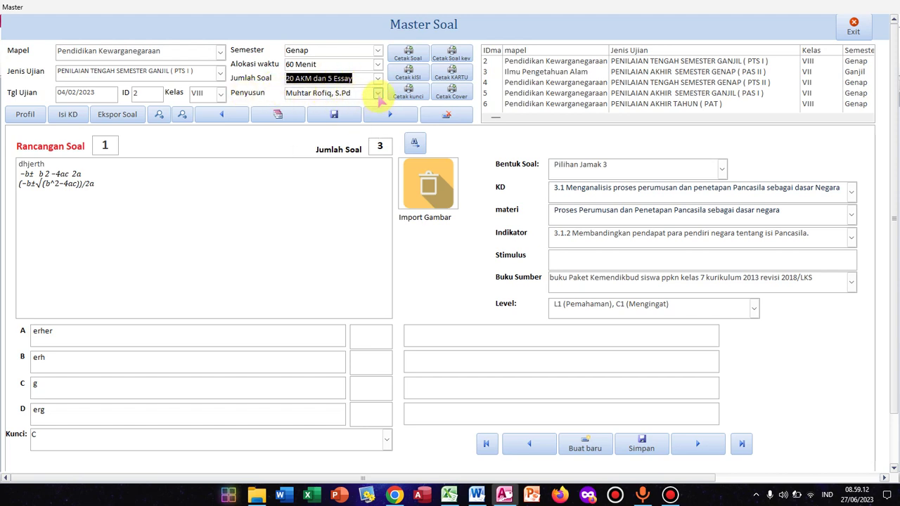
pyautogui.click(378, 94)
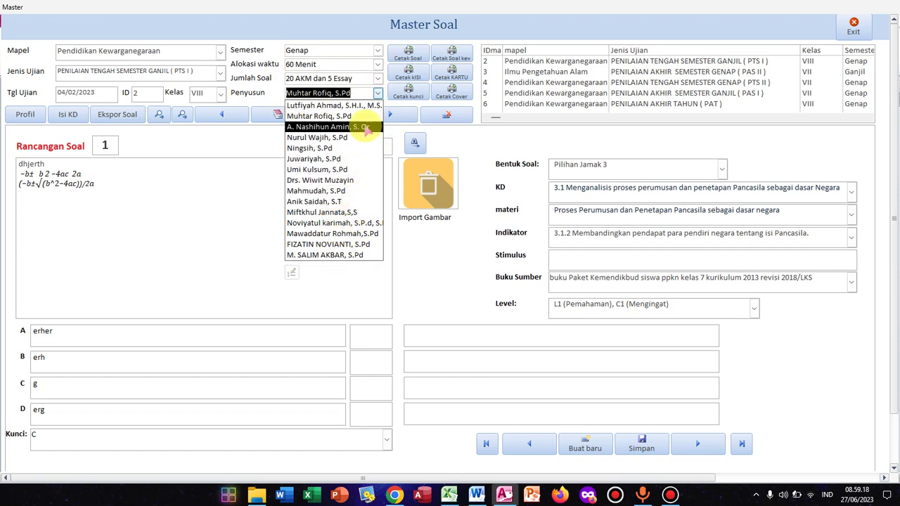
pyautogui.click(470, 140)
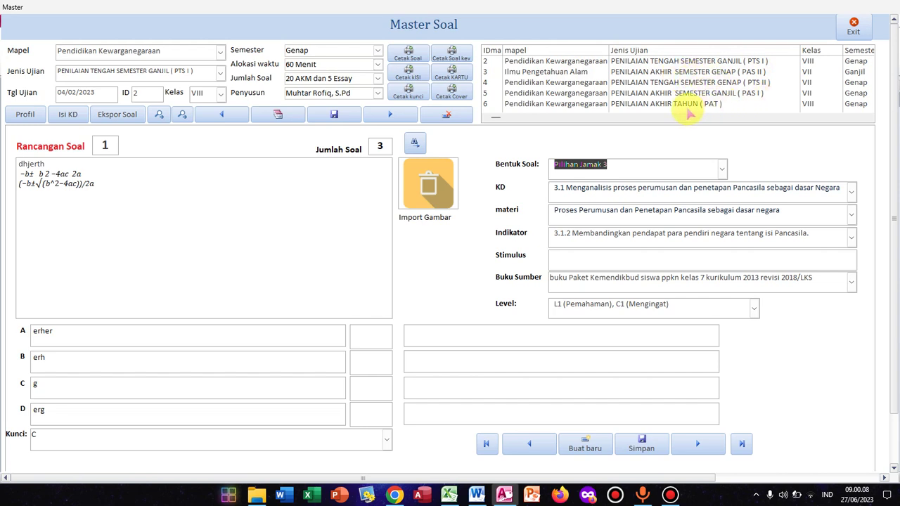
# Step: Step through exam records 2, 3 and 4 to load the PAS I record, ID 5
pyautogui.click(535, 63)
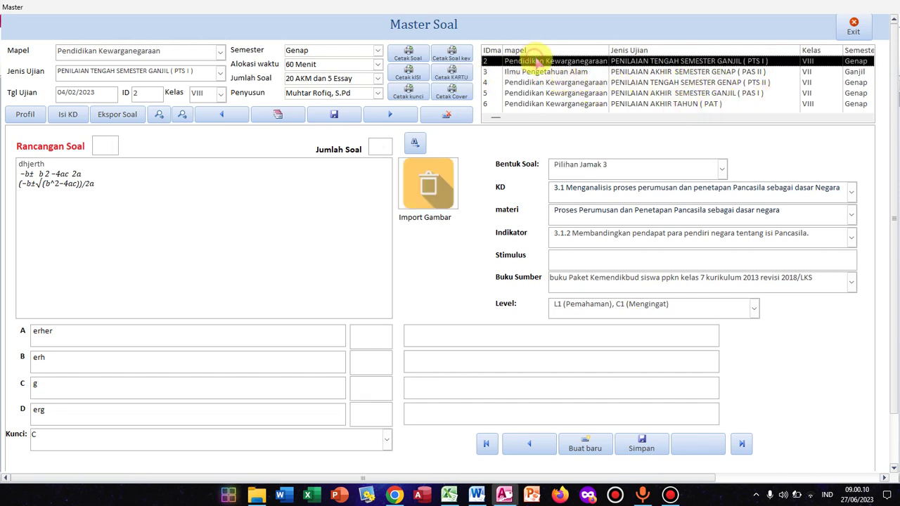
pyautogui.click(578, 69)
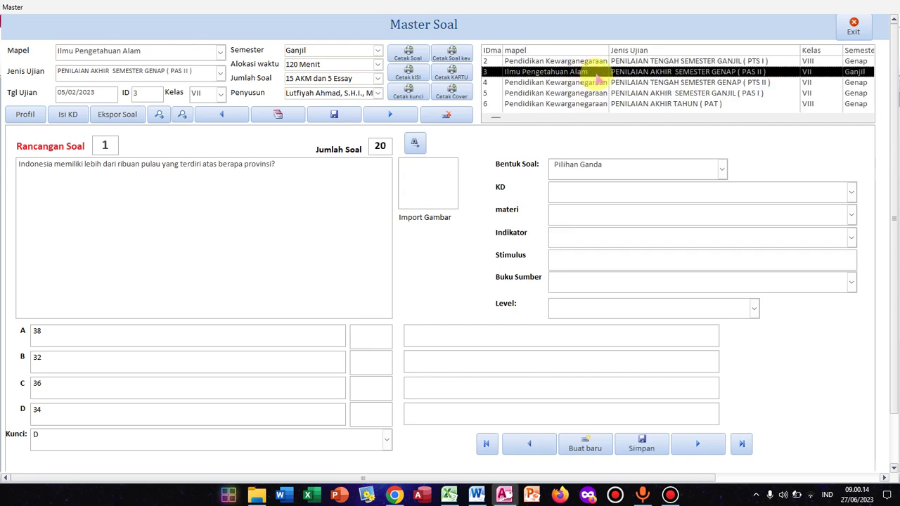
pyautogui.click(592, 83)
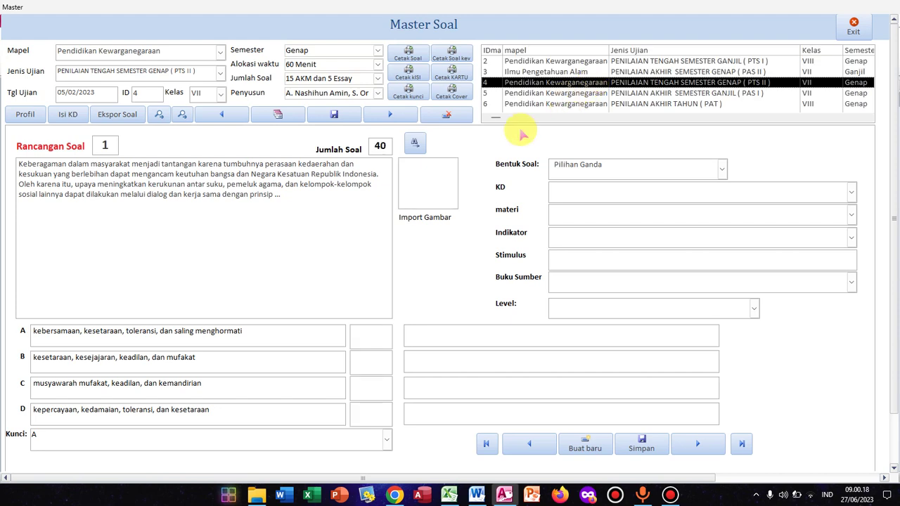
pyautogui.click(542, 93)
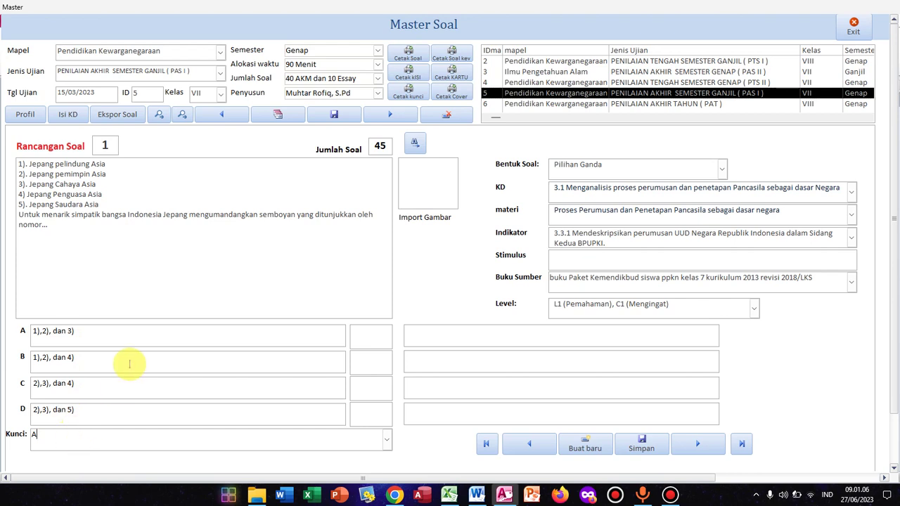
# Step: Change question 1's Kunci answer key from A to C, briefly passing through B
pyautogui.click(109, 246)
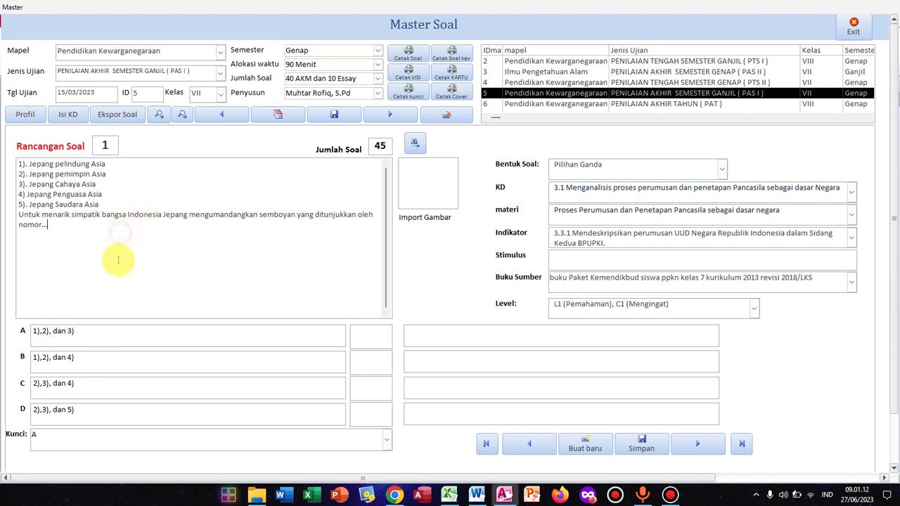
pyautogui.click(106, 338)
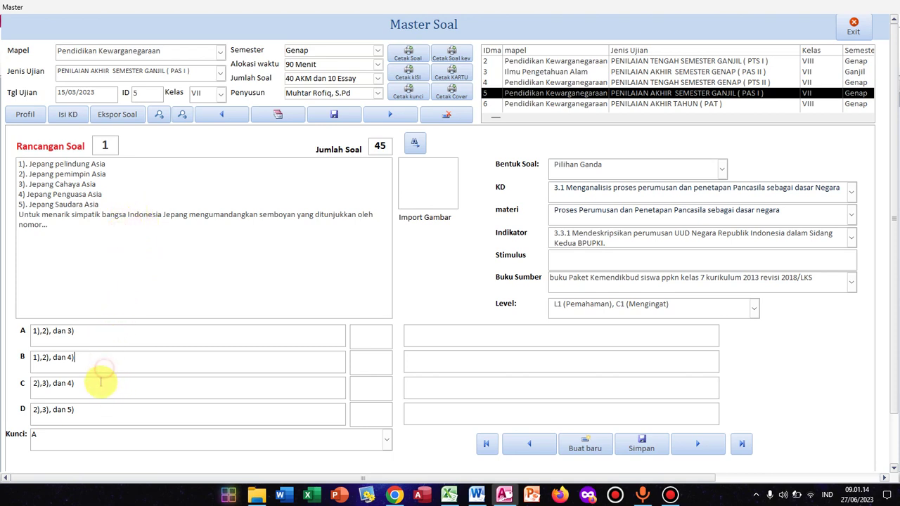
pyautogui.click(95, 409)
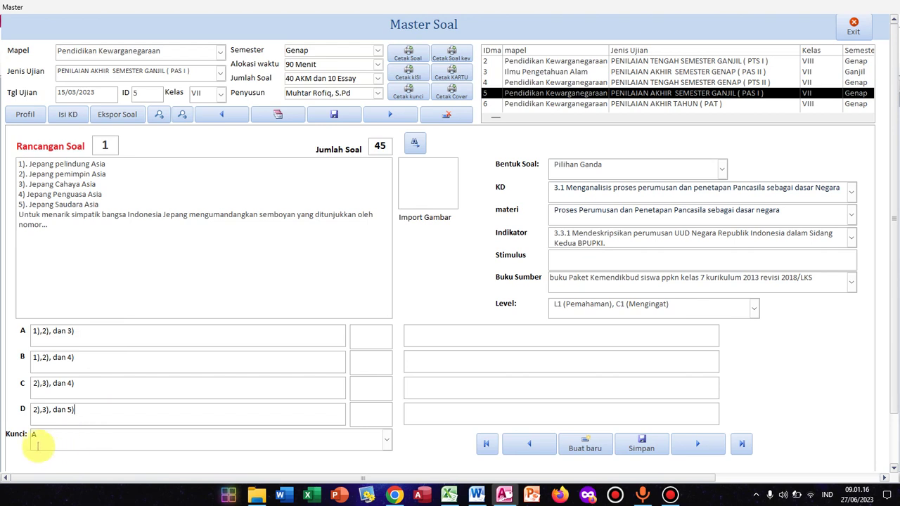
pyautogui.click(386, 440)
pyautogui.click(230, 407)
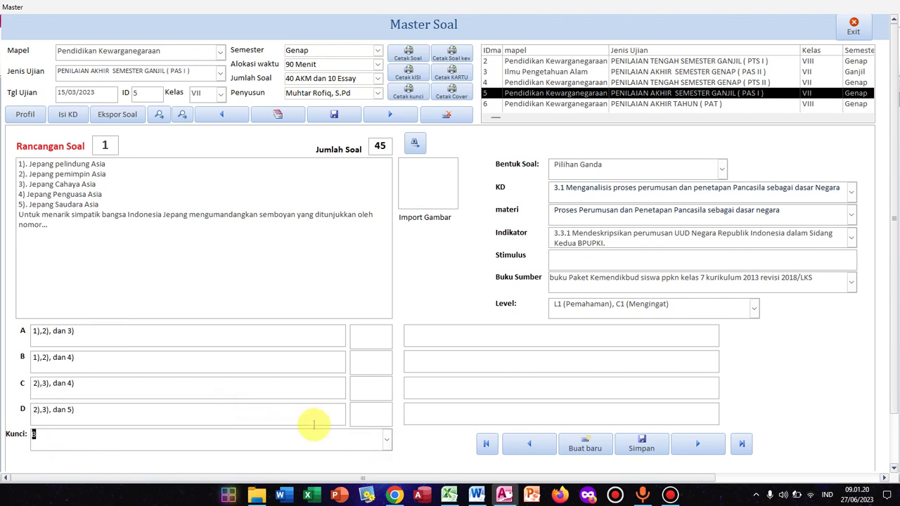
pyautogui.click(386, 439)
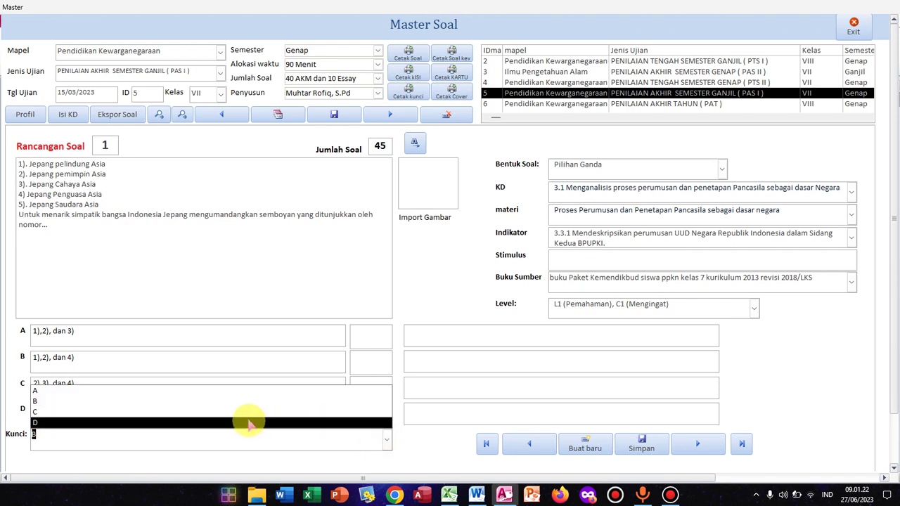
pyautogui.click(245, 412)
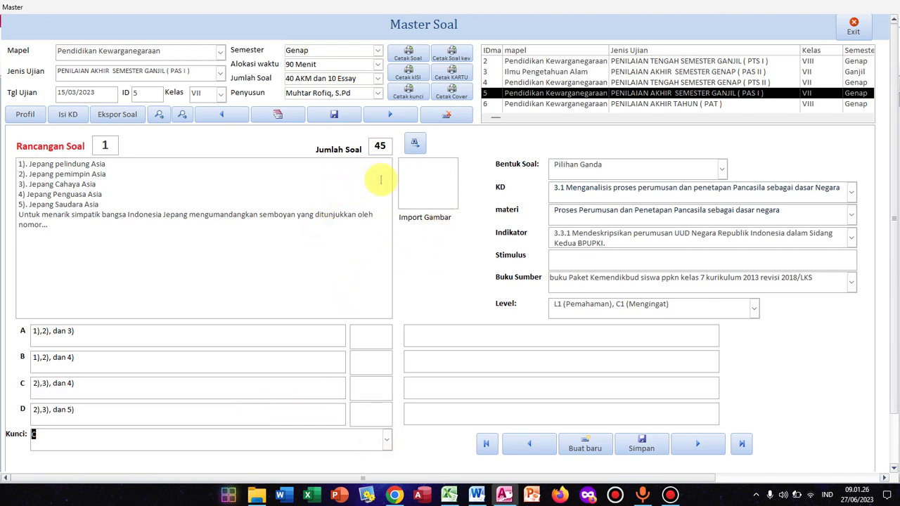
pyautogui.click(425, 176)
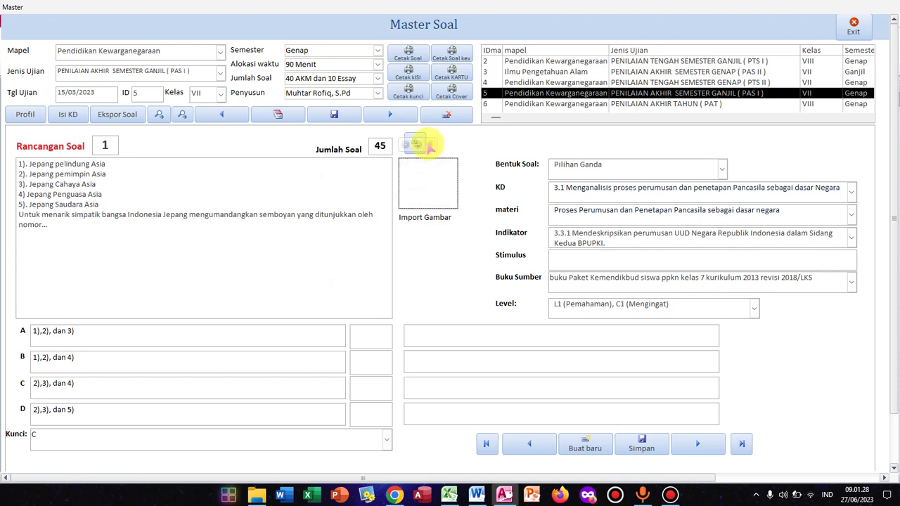
# Step: Attach bfsd.png as question 1's image
pyautogui.click(419, 144)
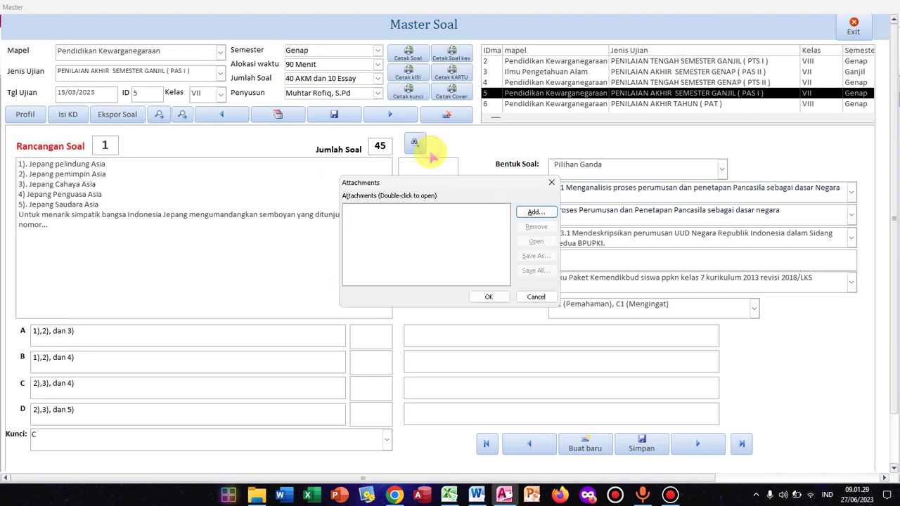
pyautogui.click(533, 211)
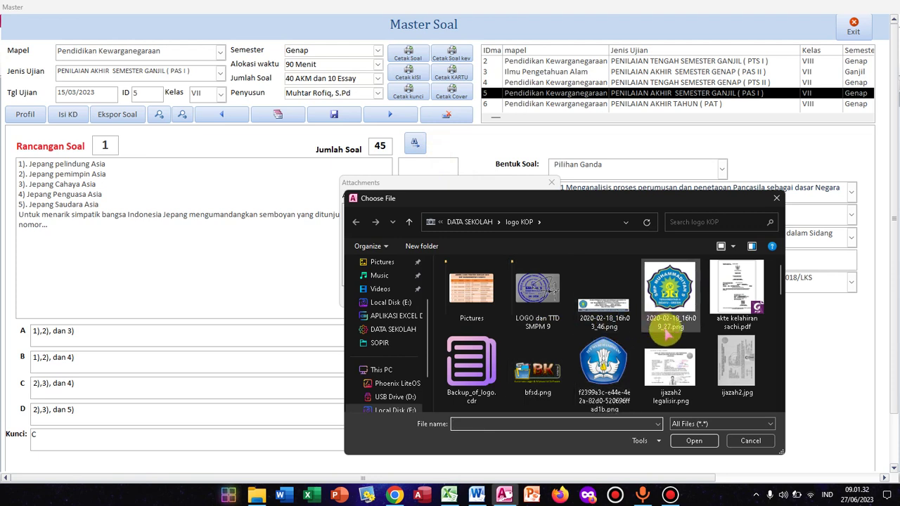
pyautogui.doubleClick(548, 376)
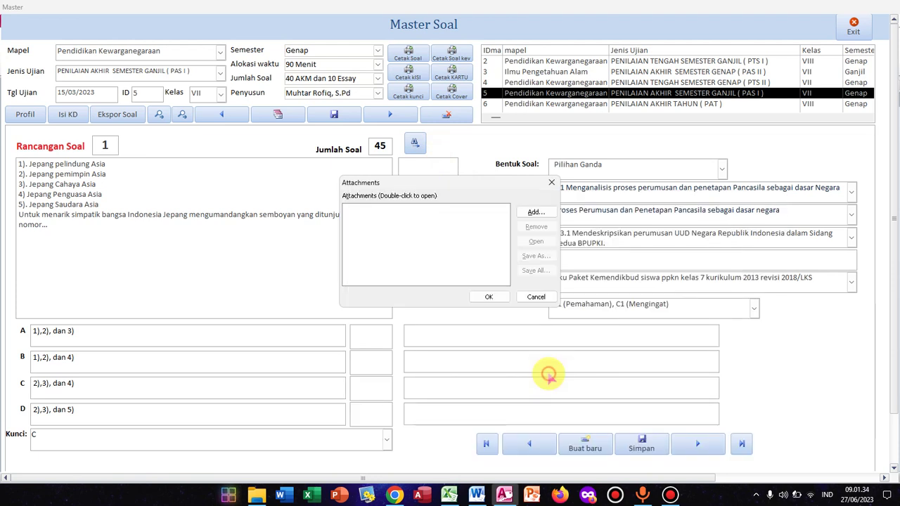
pyautogui.click(503, 297)
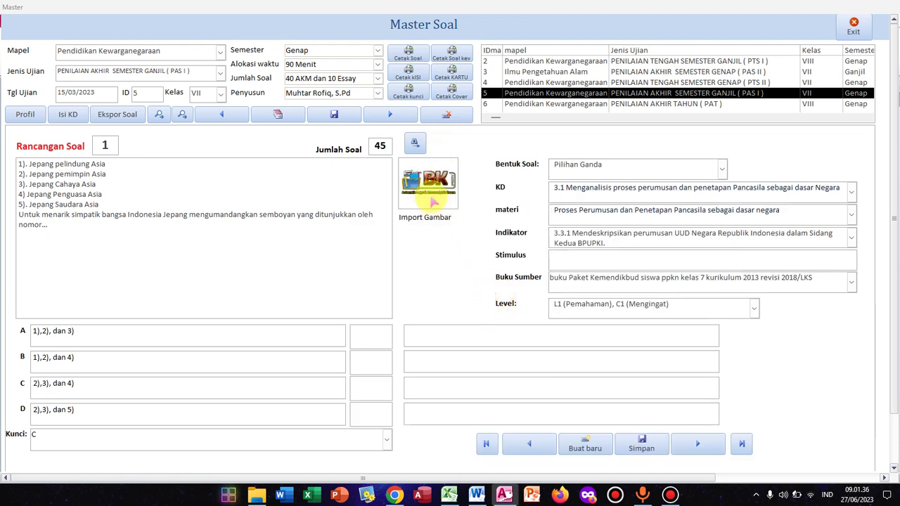
# Step: Attach logo hw png.png to answer option A's image box
pyautogui.click(369, 340)
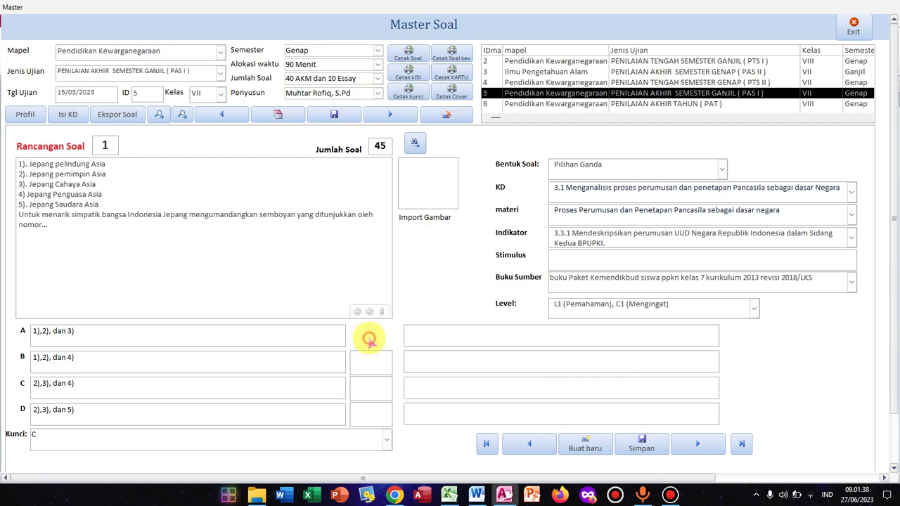
pyautogui.click(382, 311)
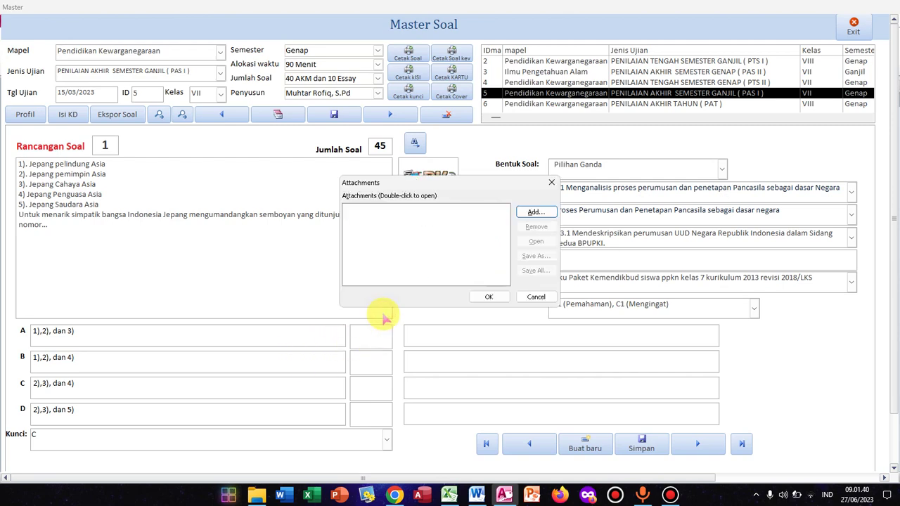
pyautogui.click(532, 212)
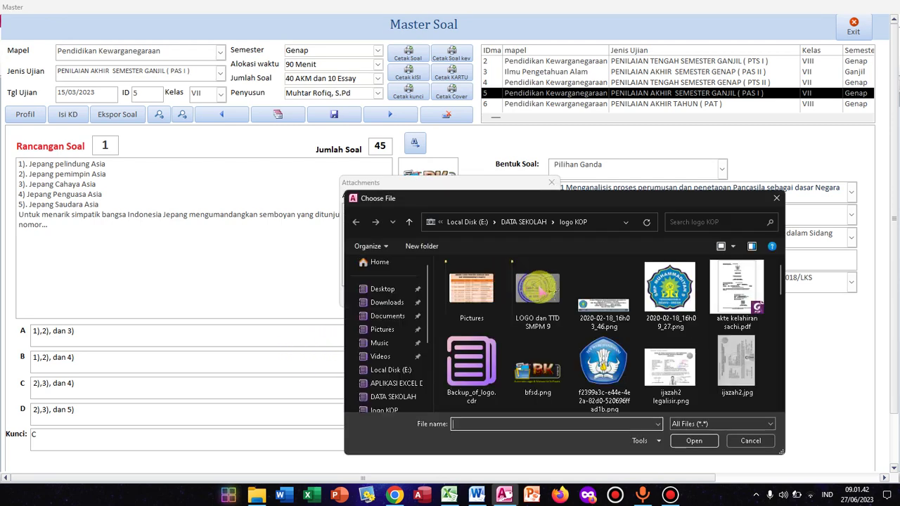
pyautogui.scroll(-3, 538, 352)
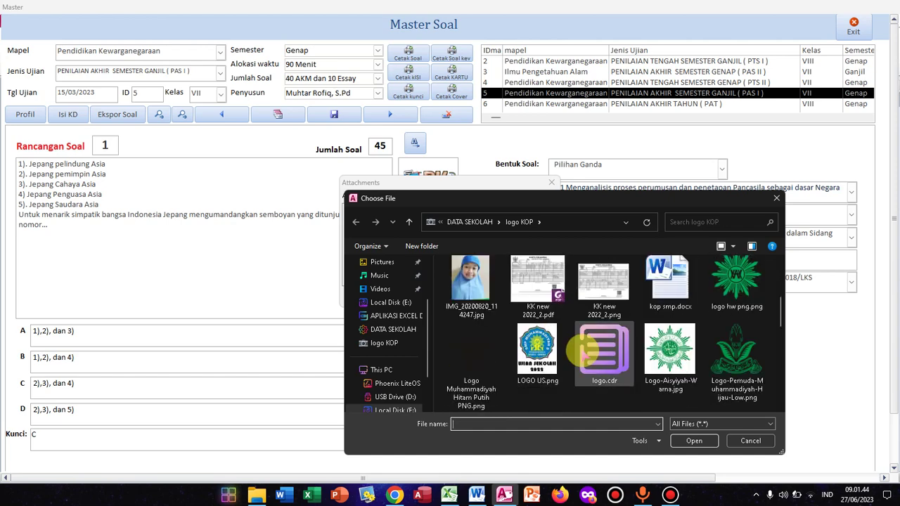
pyautogui.click(729, 294)
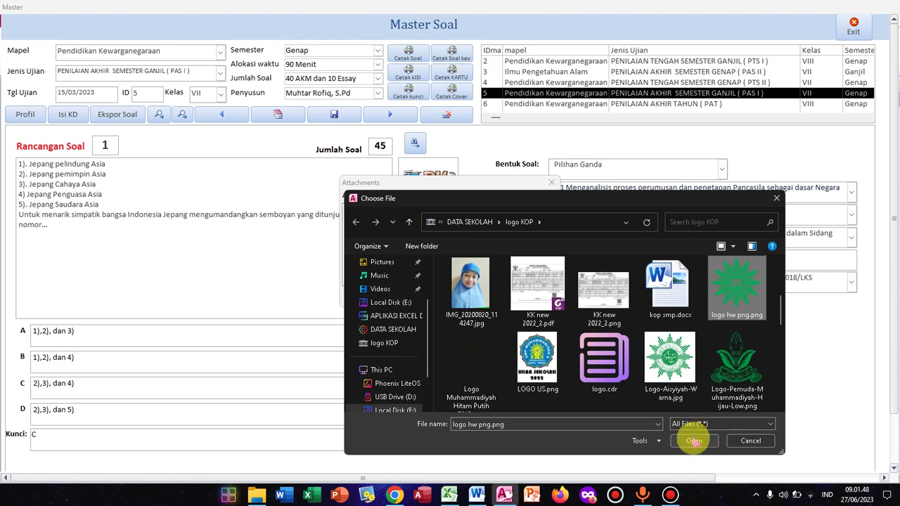
pyautogui.click(694, 439)
pyautogui.click(488, 297)
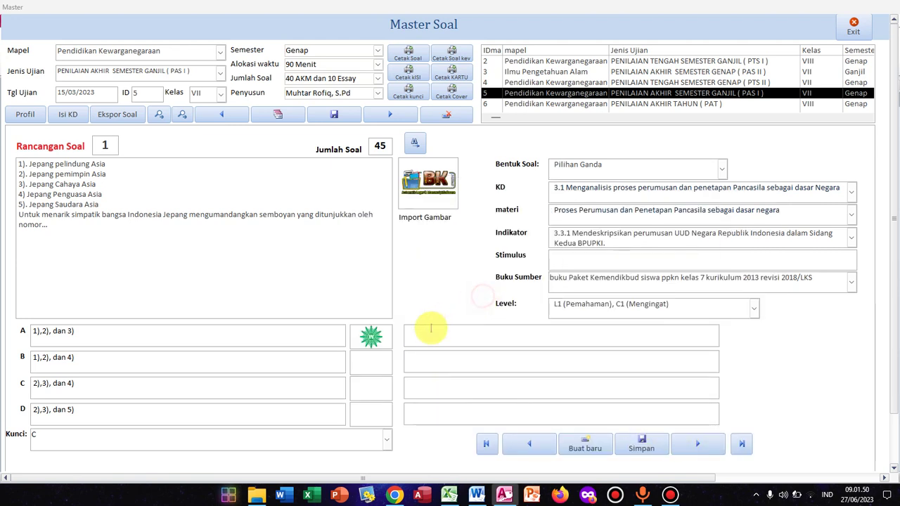
pyautogui.click(376, 367)
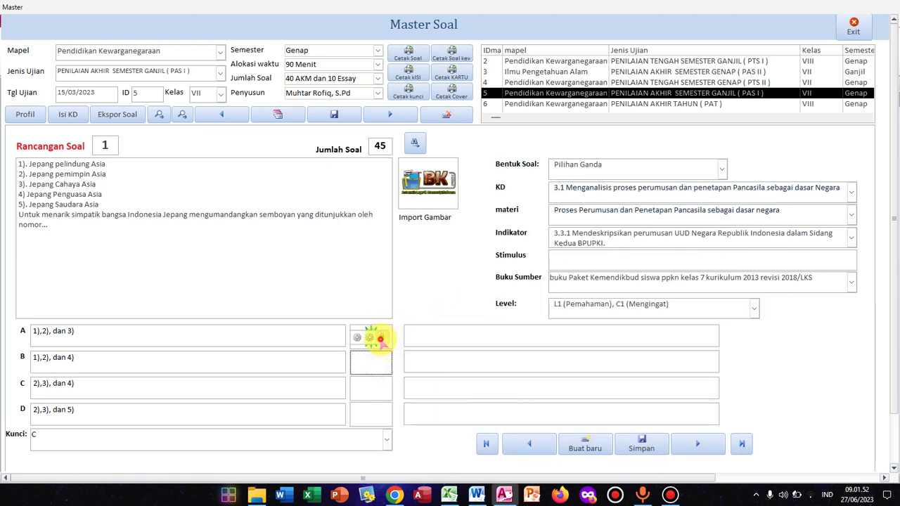
# Step: Add Logo-Pemuda-Muhammadiyah-Hijau-Low.png to answer B's attachments and confirm with OK
pyautogui.doubleClick(379, 339)
pyautogui.click(531, 214)
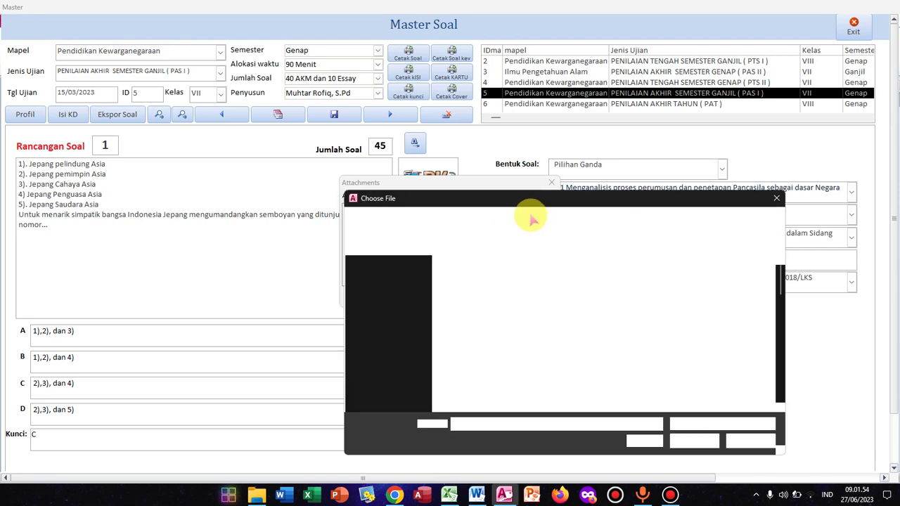
pyautogui.scroll(-1, 653, 317)
pyautogui.scroll(-1, 655, 318)
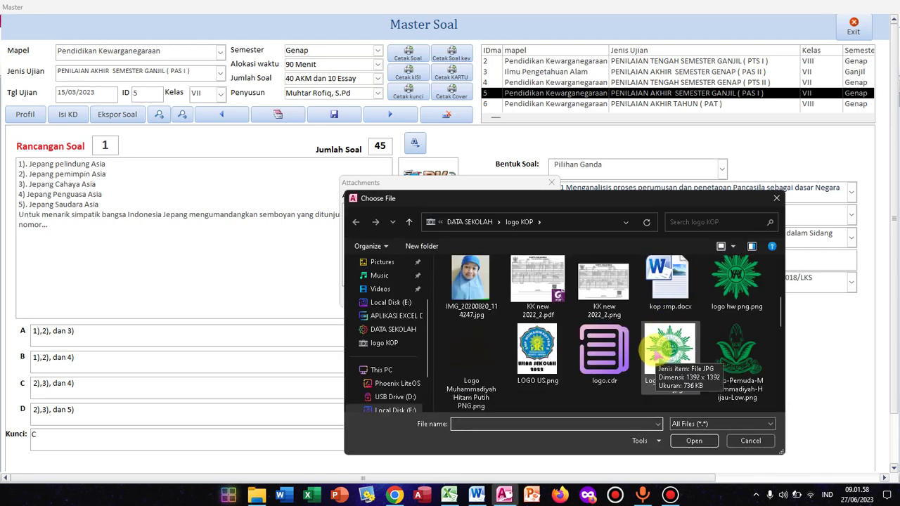
pyautogui.click(736, 355)
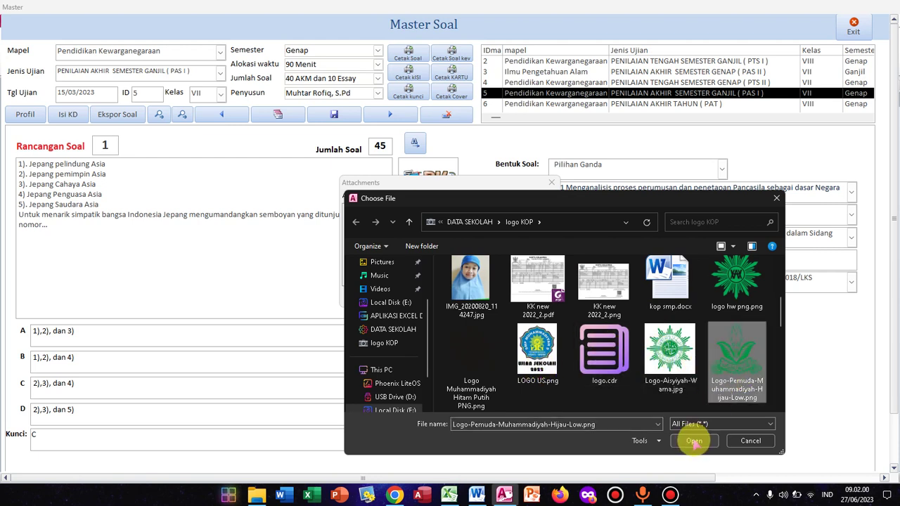
pyautogui.click(694, 441)
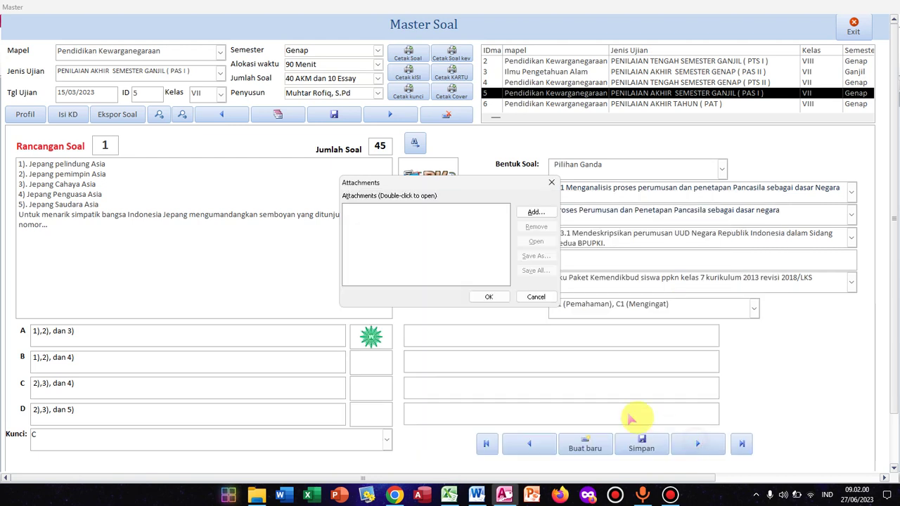
pyautogui.click(488, 297)
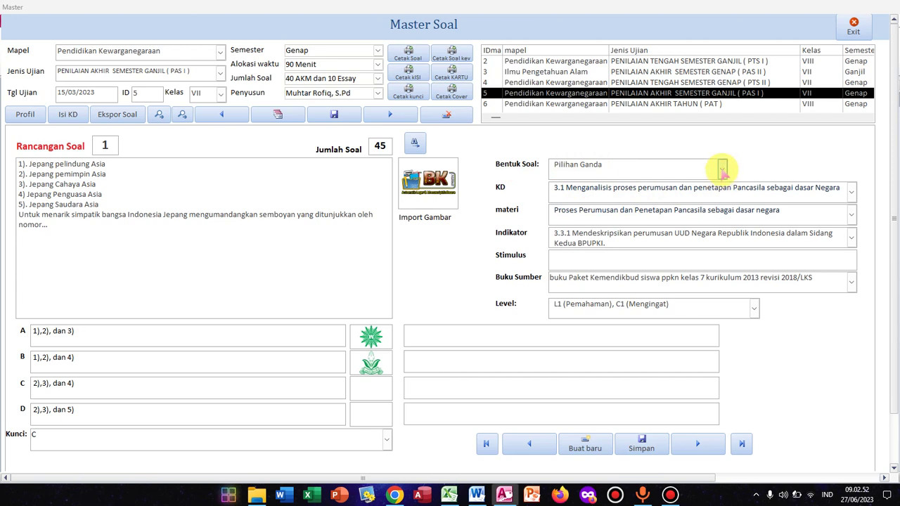
pyautogui.click(722, 169)
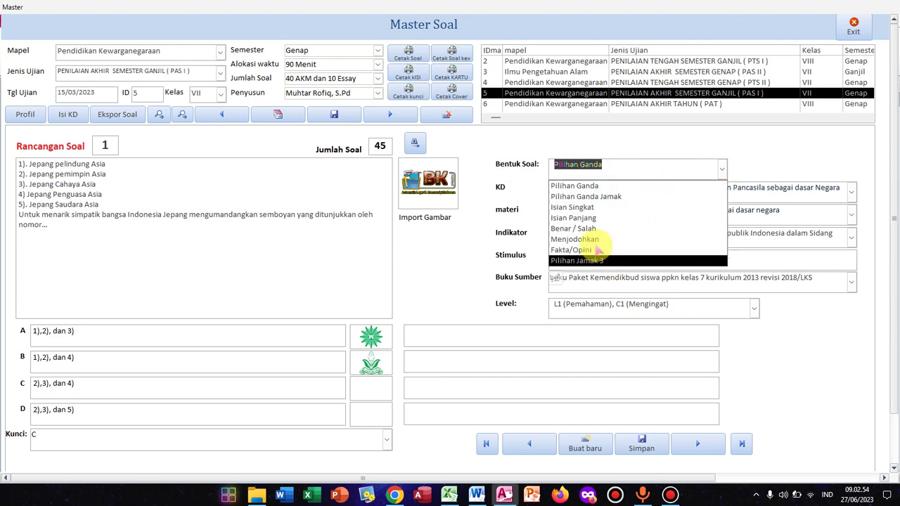
pyautogui.click(529, 147)
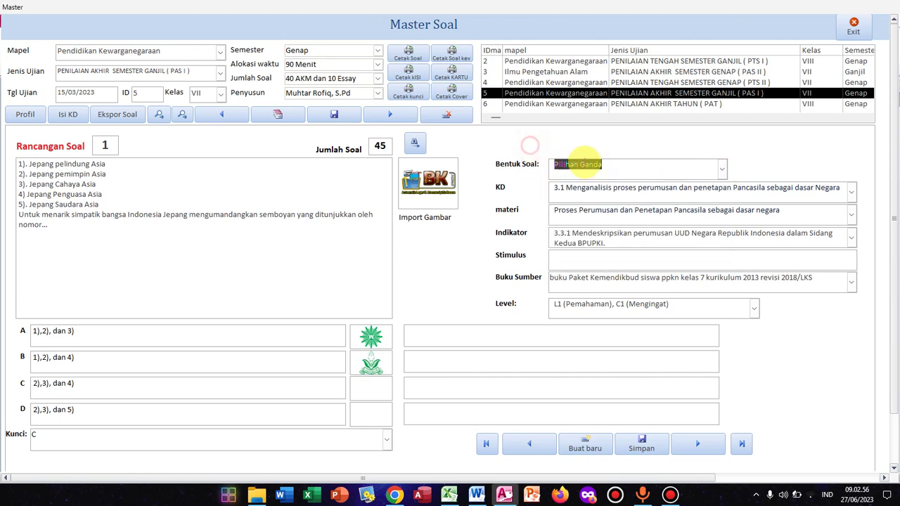
pyautogui.click(851, 191)
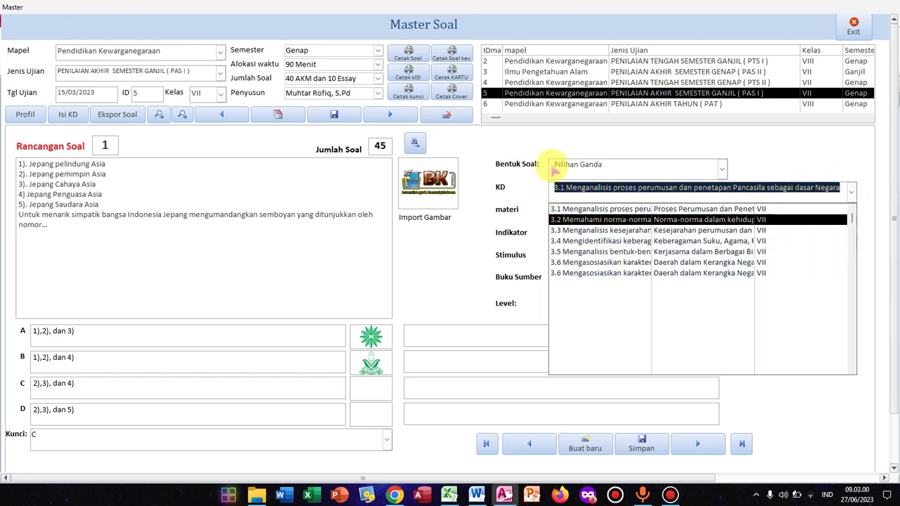
pyautogui.click(542, 144)
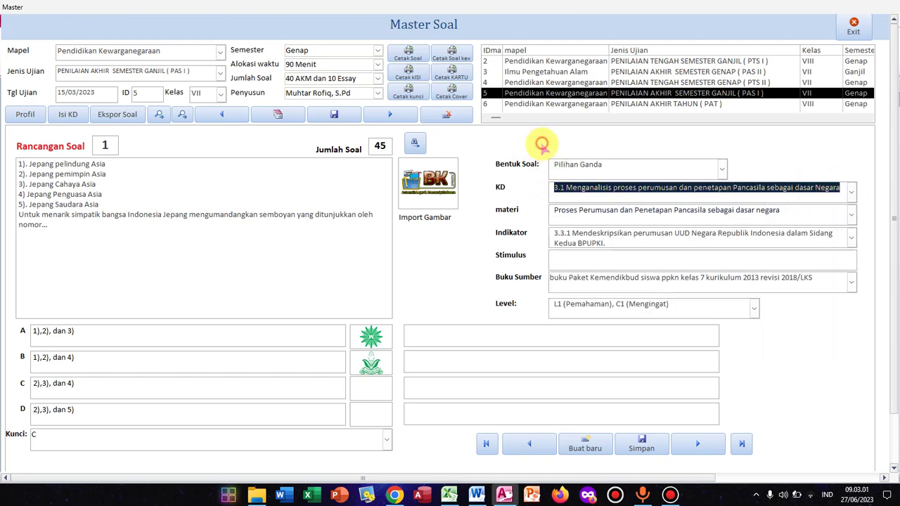
pyautogui.click(851, 215)
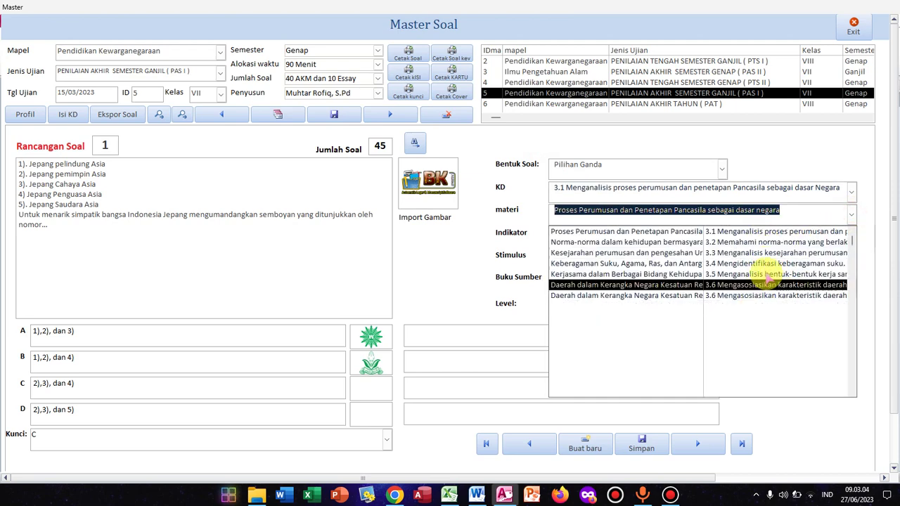
pyautogui.click(773, 158)
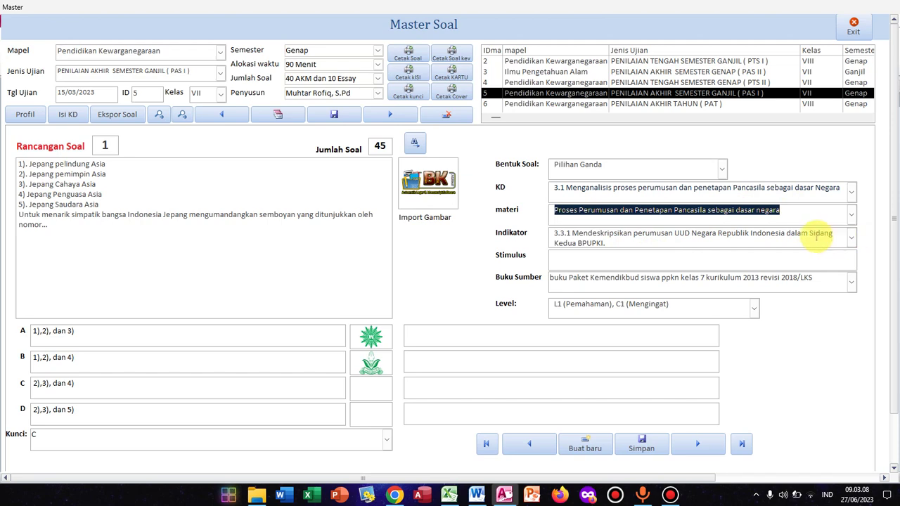
pyautogui.click(853, 238)
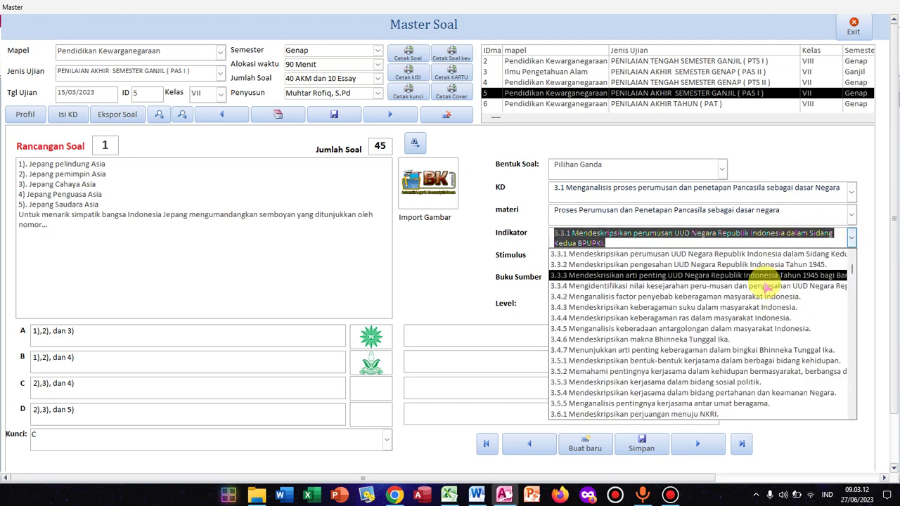
pyautogui.click(863, 228)
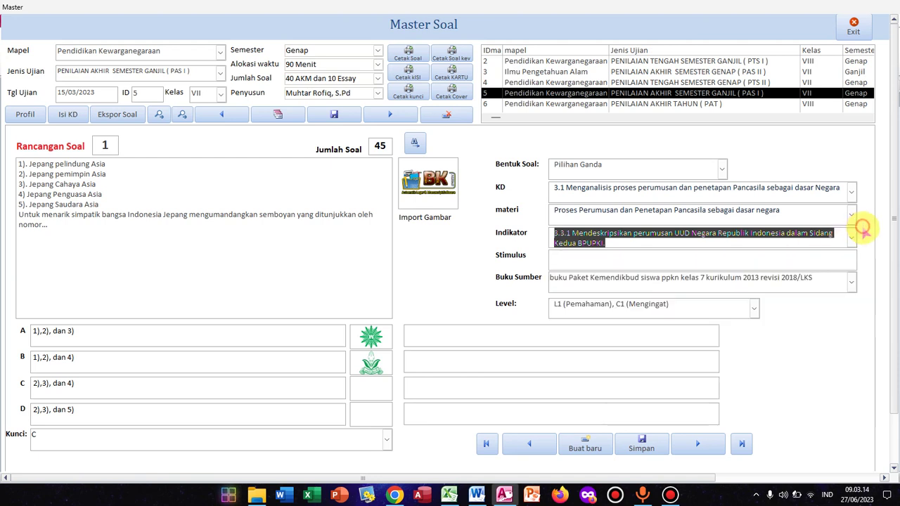
pyautogui.click(563, 258)
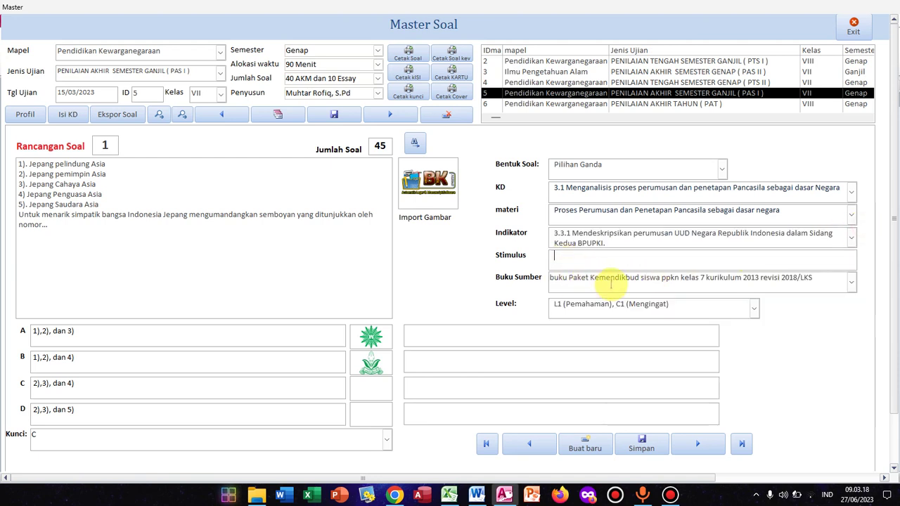
pyautogui.click(851, 281)
pyautogui.click(851, 279)
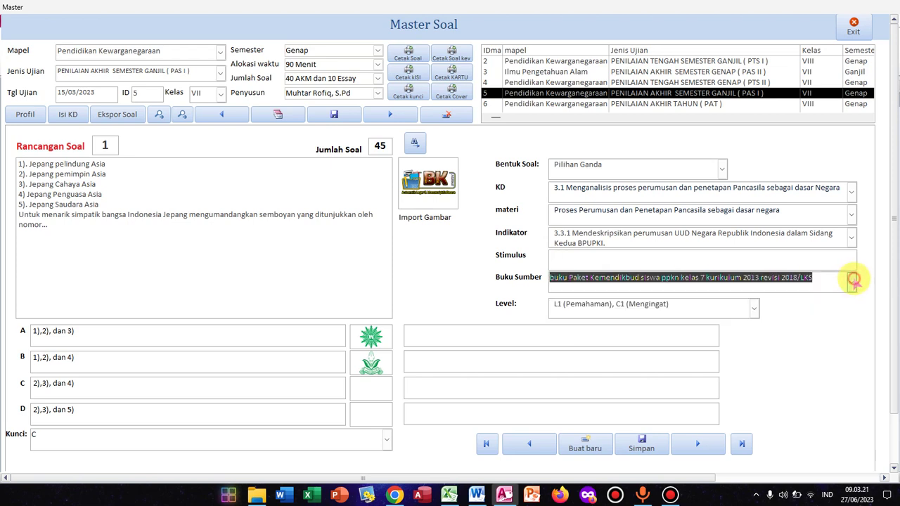
pyautogui.click(754, 308)
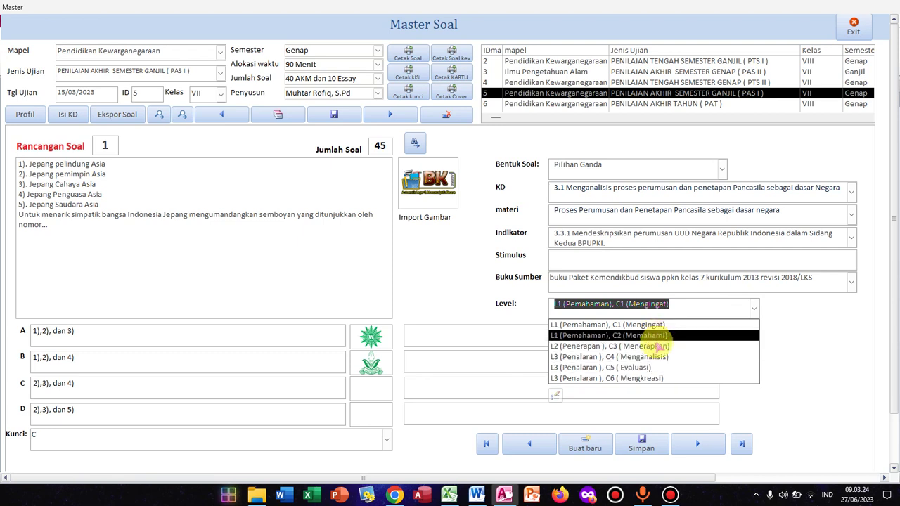
pyautogui.click(799, 338)
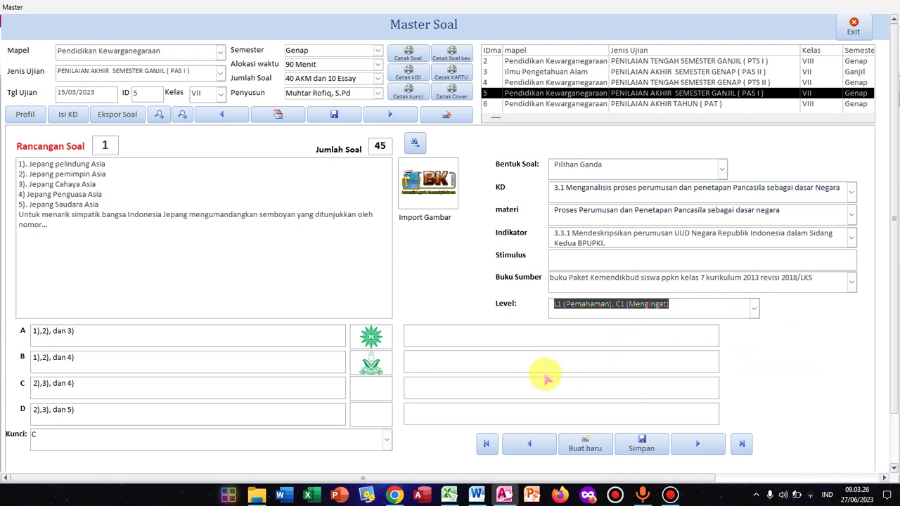
pyautogui.click(445, 339)
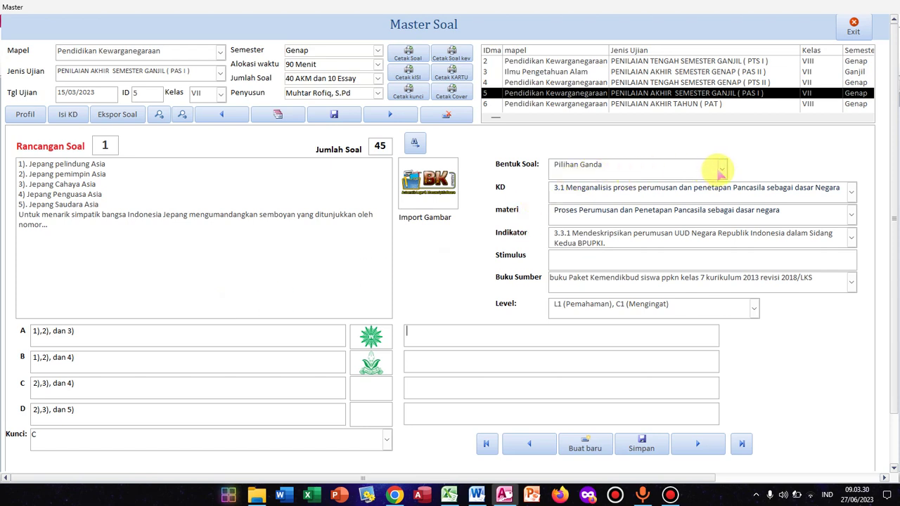
# Step: Try Menjodohkan as question 1's Bentuk Soal and check its answer fields
pyautogui.click(722, 170)
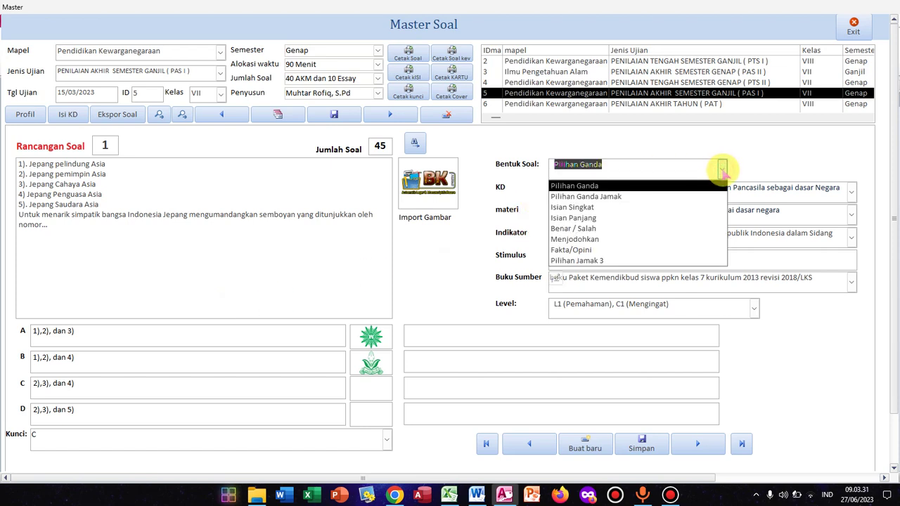
pyautogui.click(685, 186)
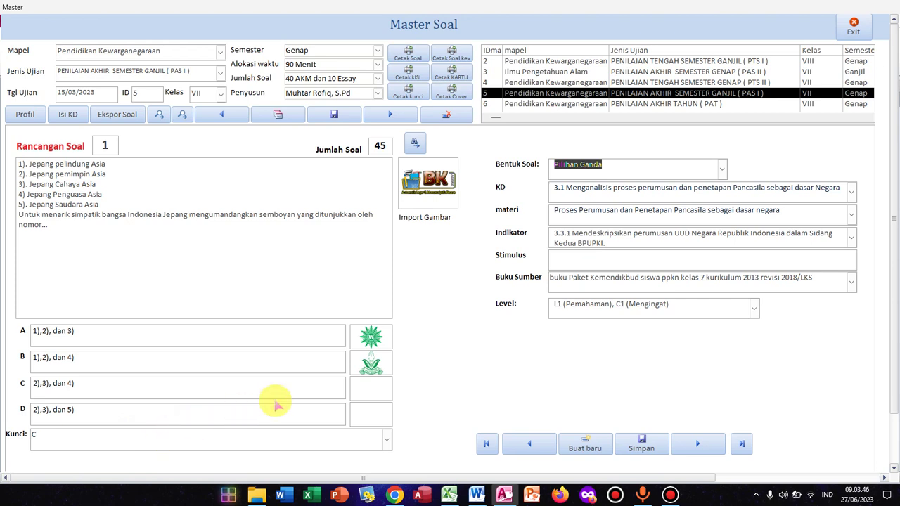
pyautogui.click(718, 169)
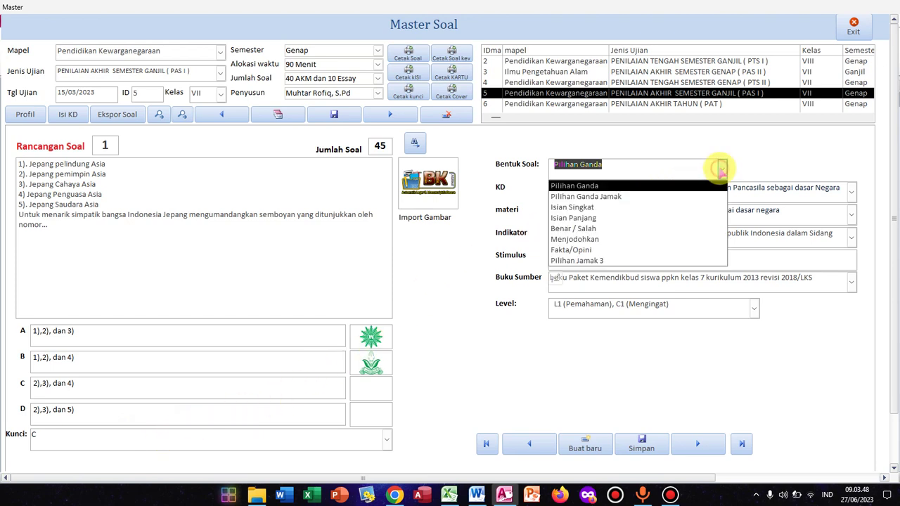
pyautogui.click(691, 239)
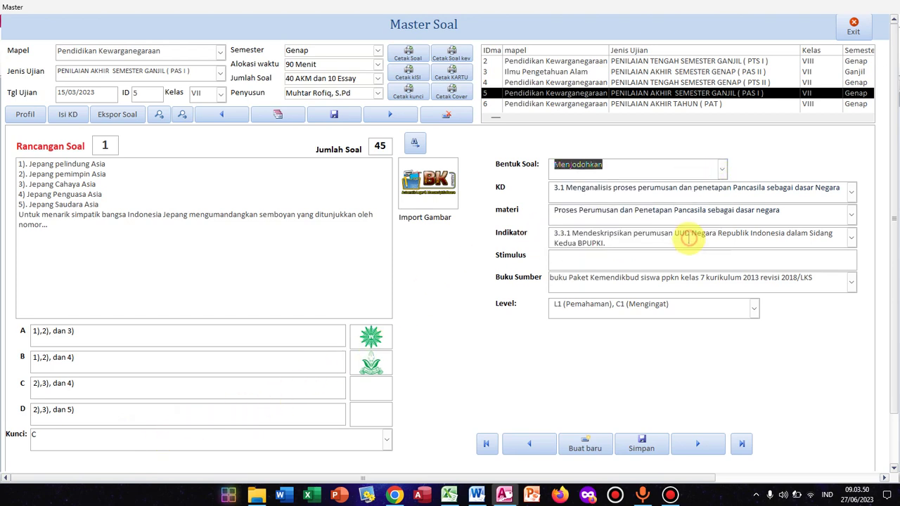
pyautogui.click(412, 332)
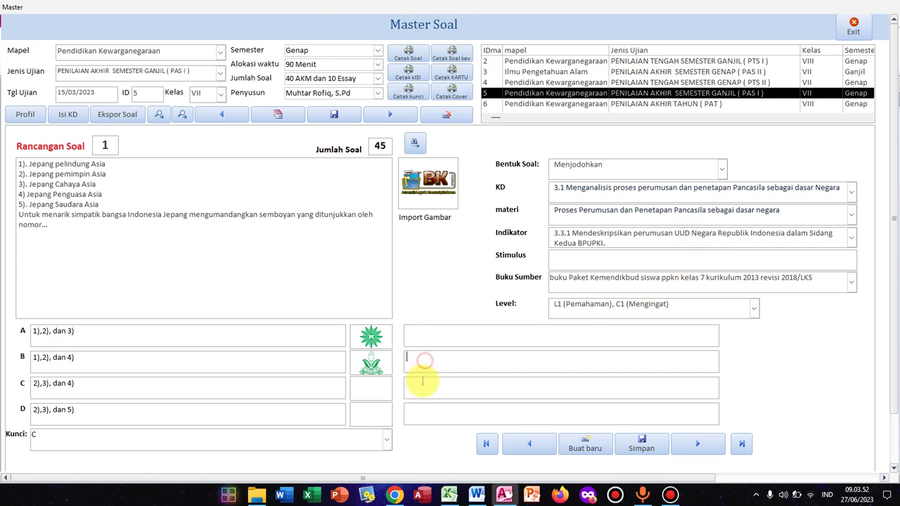
pyautogui.click(415, 418)
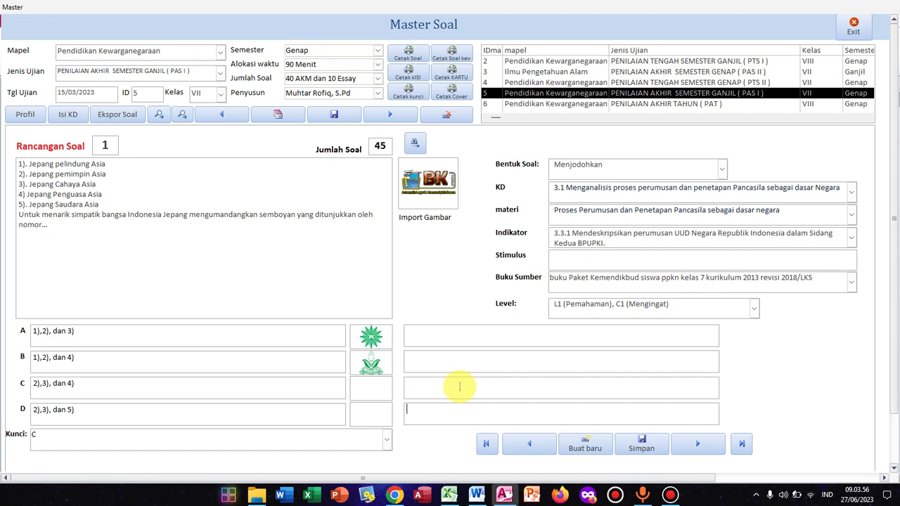
# Step: Set question 1 to Isian Singkat and move on to question 2
pyautogui.click(721, 167)
pyautogui.click(693, 207)
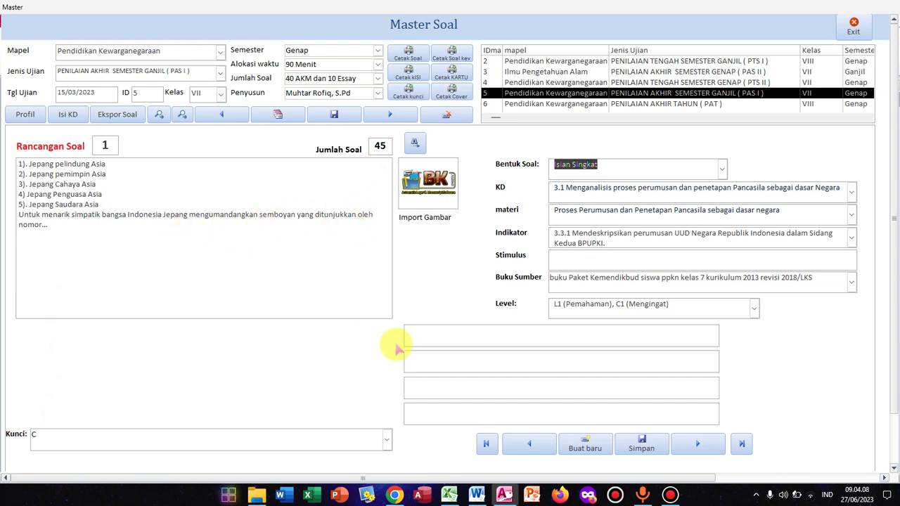
pyautogui.click(696, 444)
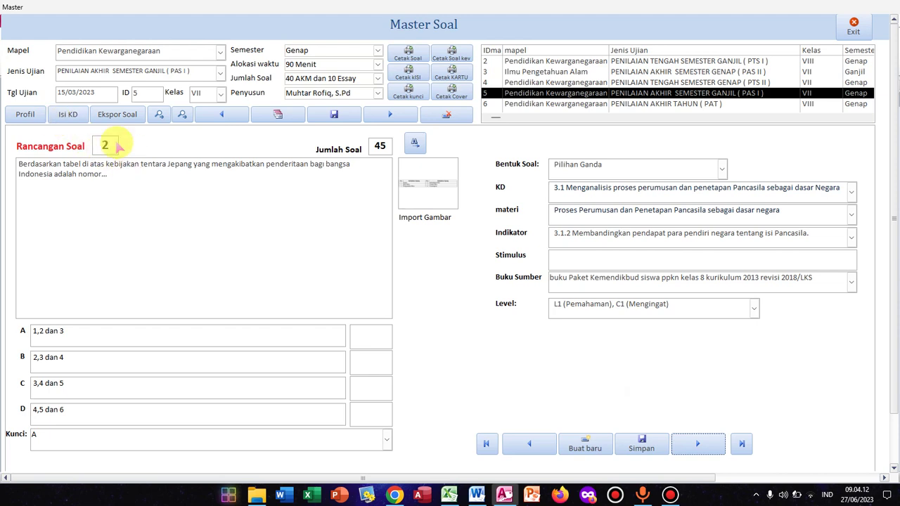
# Step: Step through exam records 4, 3 and 2, settling on Ilmu Pengetahuan Alam PAS II (ID 3)
pyautogui.click(695, 441)
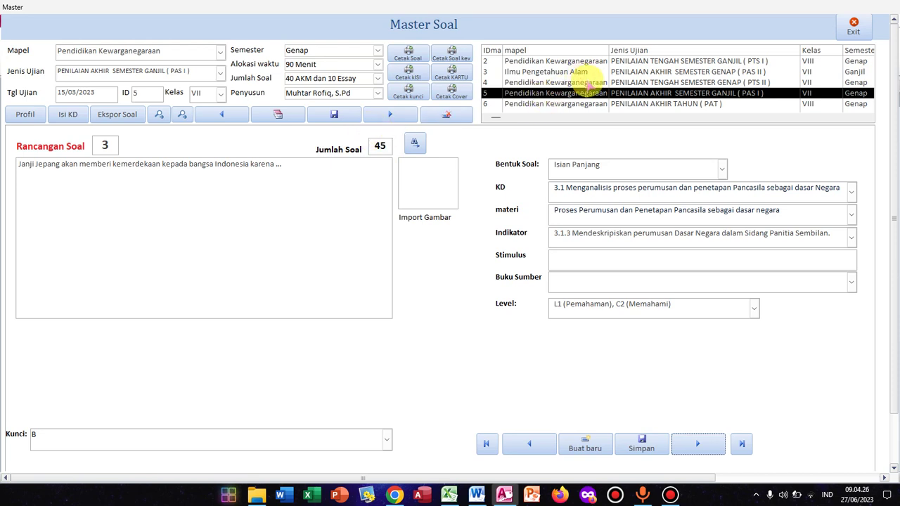
pyautogui.click(585, 82)
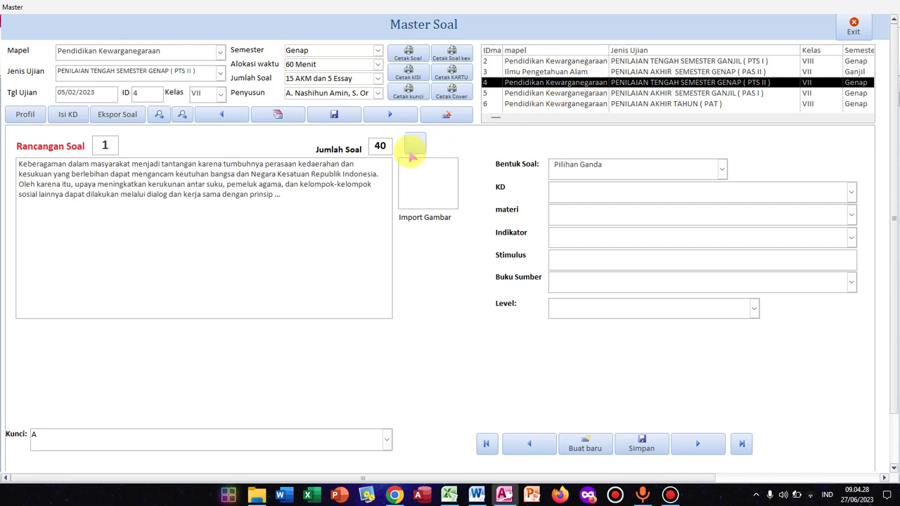
pyautogui.click(595, 71)
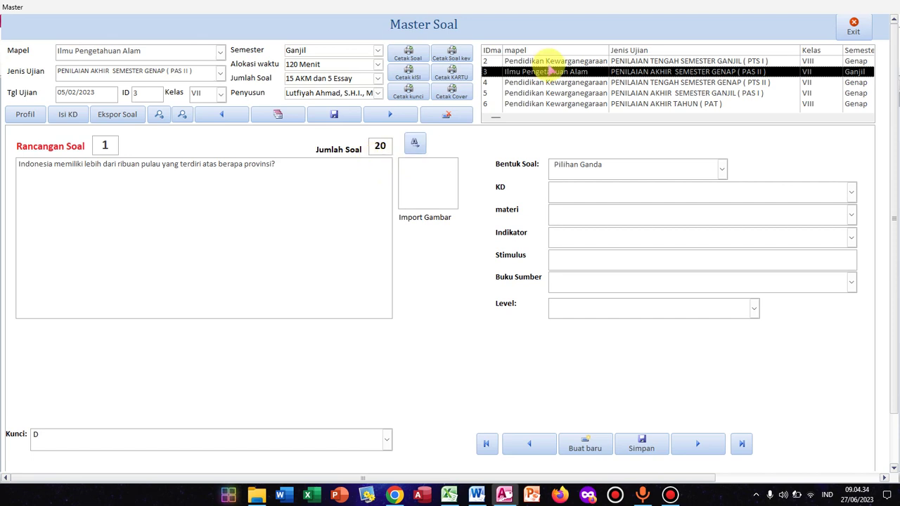
pyautogui.click(544, 62)
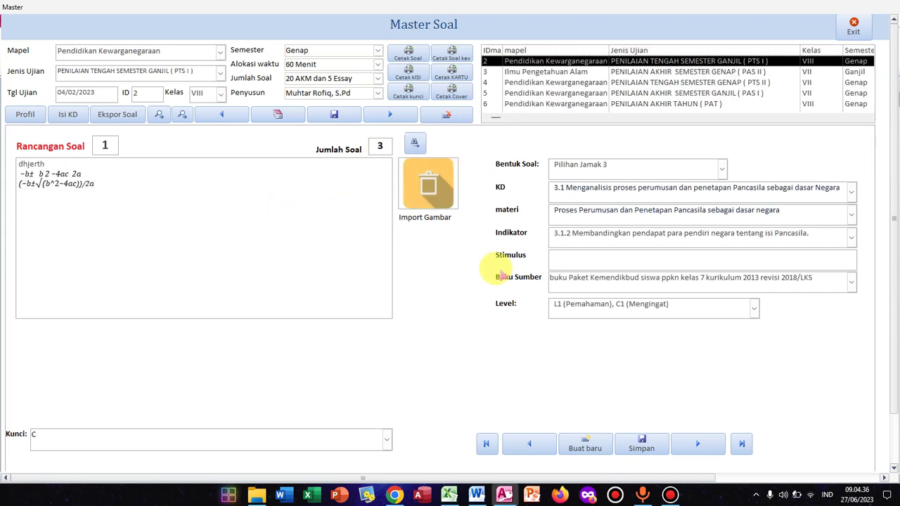
pyautogui.click(548, 71)
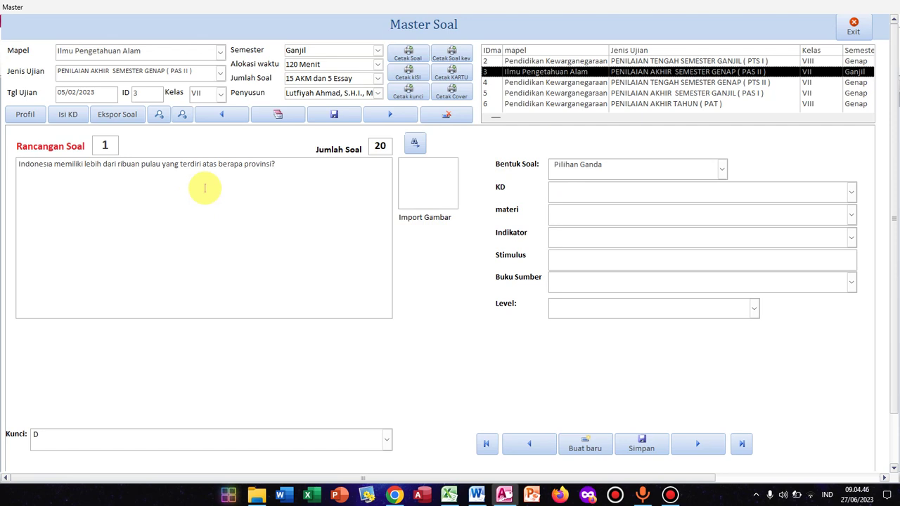
pyautogui.click(410, 53)
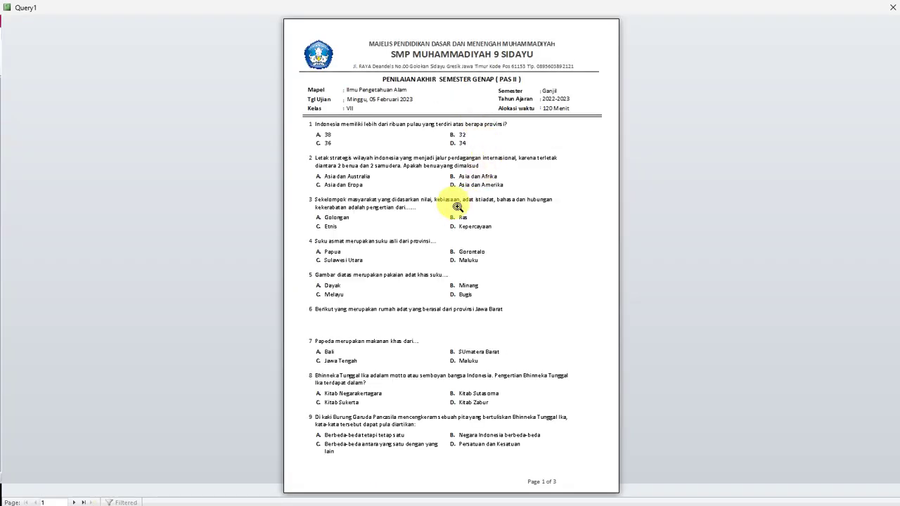
pyautogui.click(414, 202)
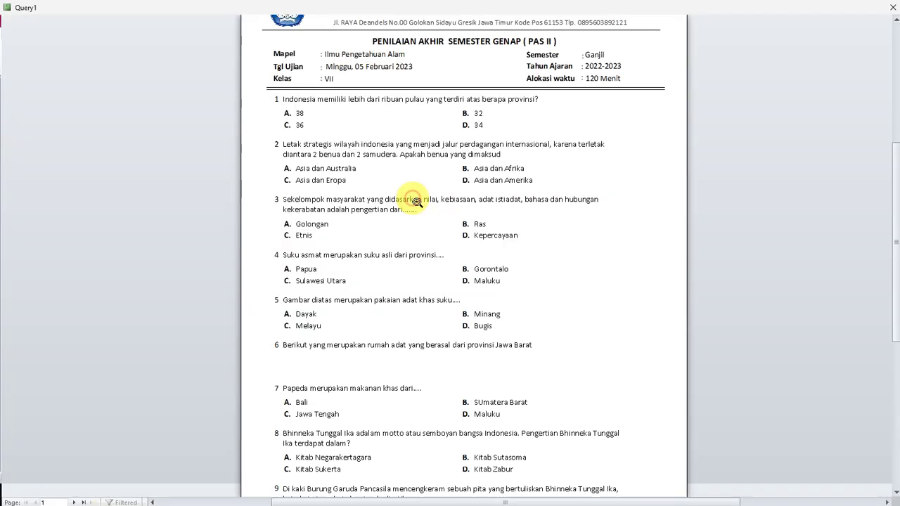
pyautogui.scroll(2, 421, 218)
pyautogui.scroll(-5, 428, 232)
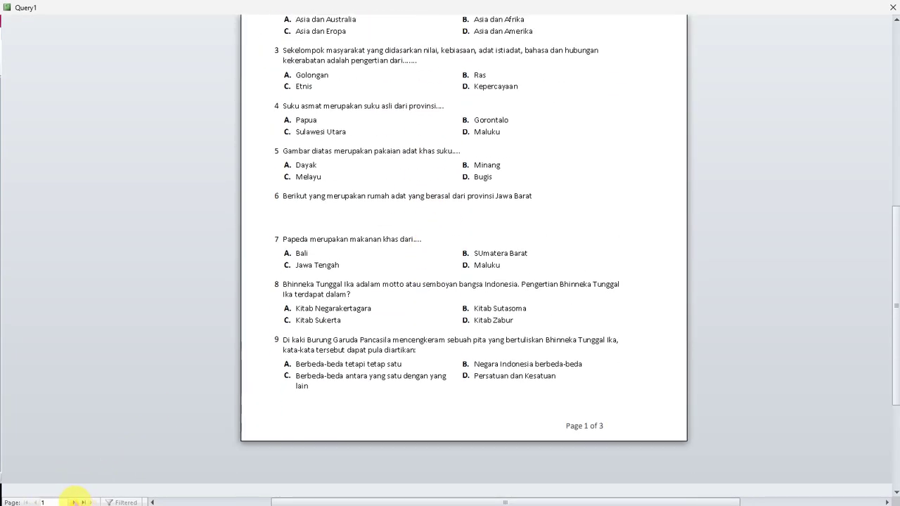
pyautogui.click(73, 502)
pyautogui.click(73, 502)
pyautogui.scroll(7, 420, 249)
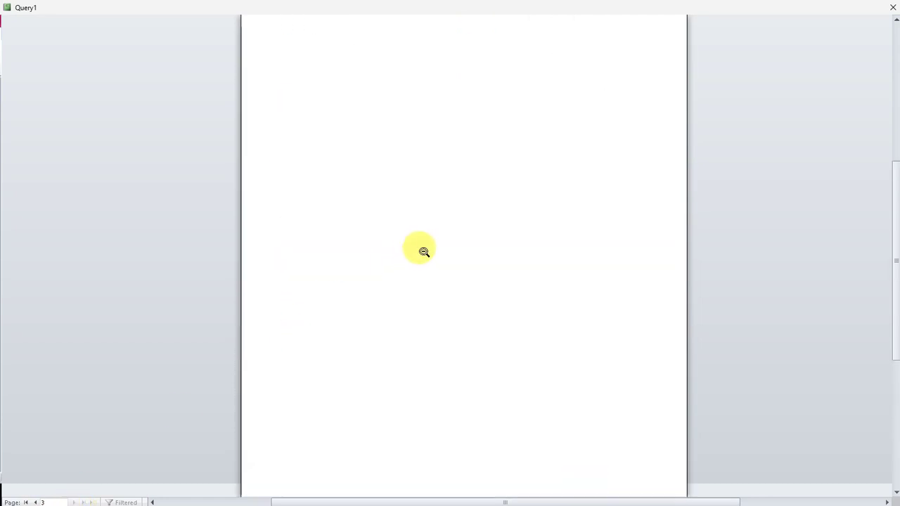
pyautogui.click(890, 8)
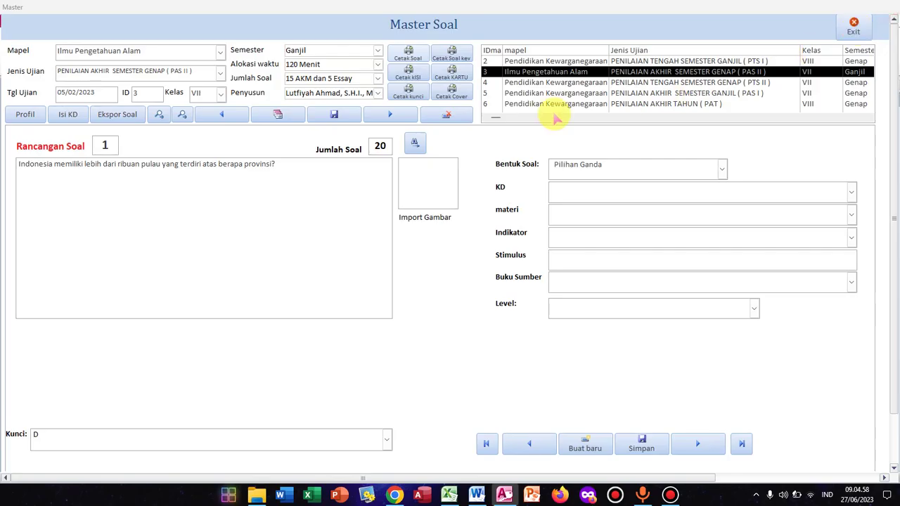
pyautogui.click(412, 76)
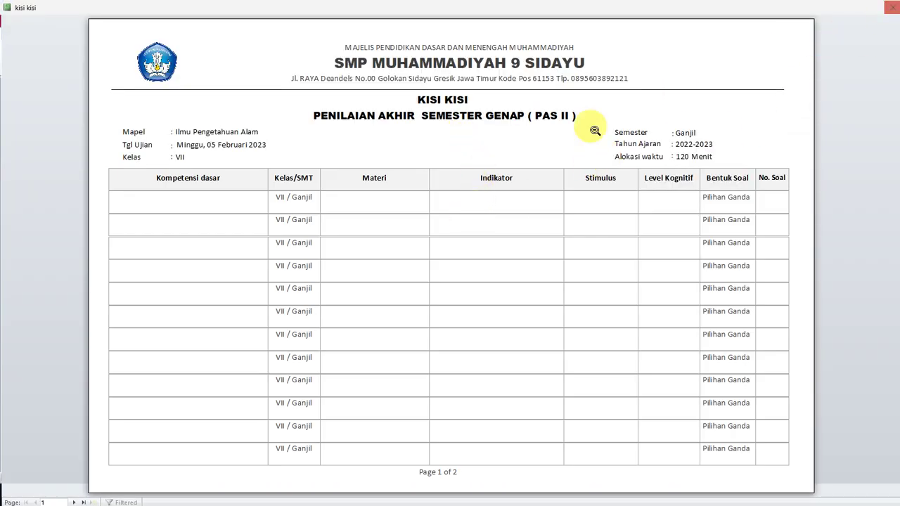
pyautogui.click(460, 253)
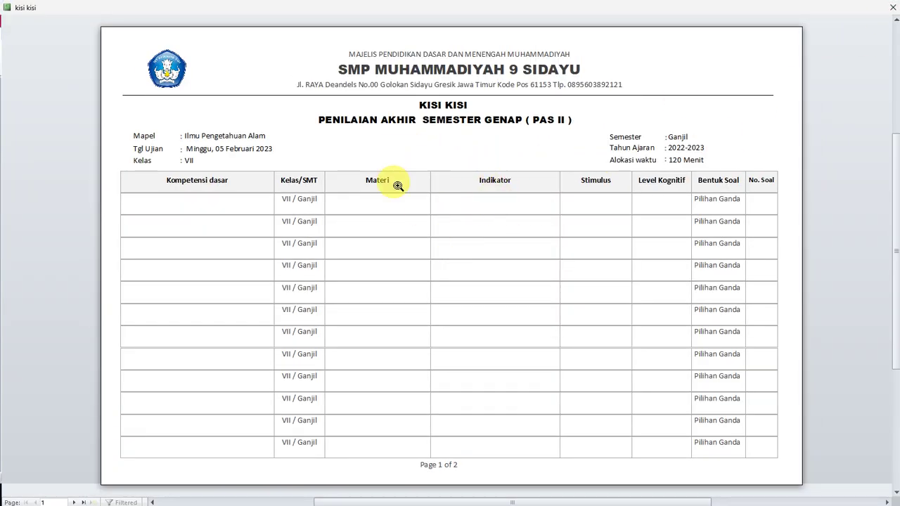
pyautogui.click(892, 7)
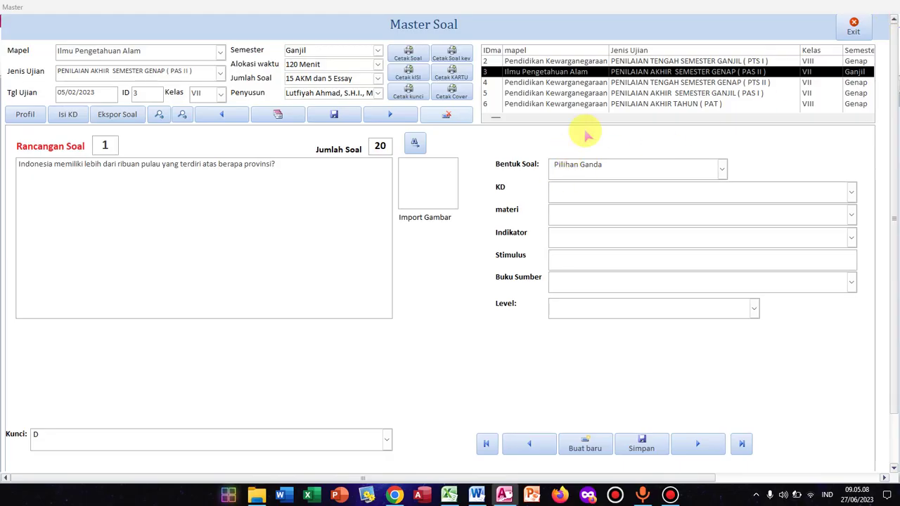
# Step: Load the Pendidikan Kewarganegaraan PAS I exam (ID 5) and check its kisi-kisi preview through page 2
pyautogui.click(614, 82)
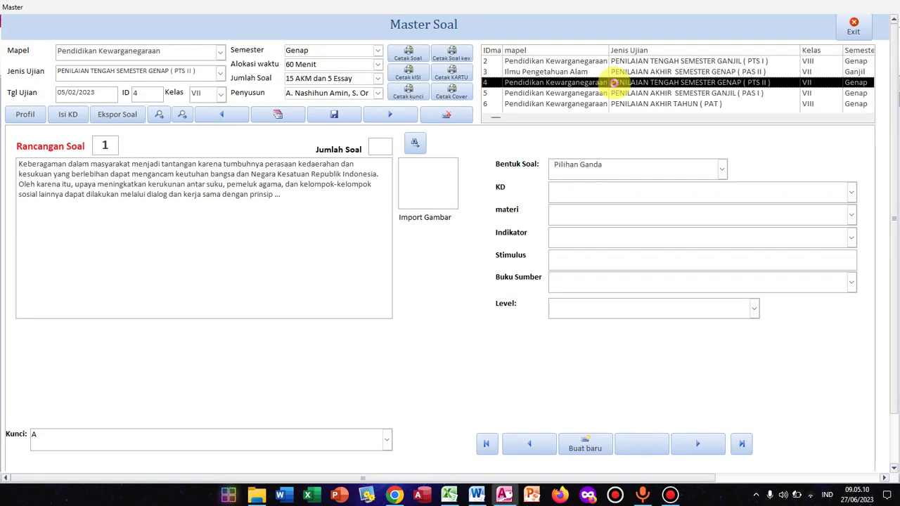
pyautogui.click(613, 92)
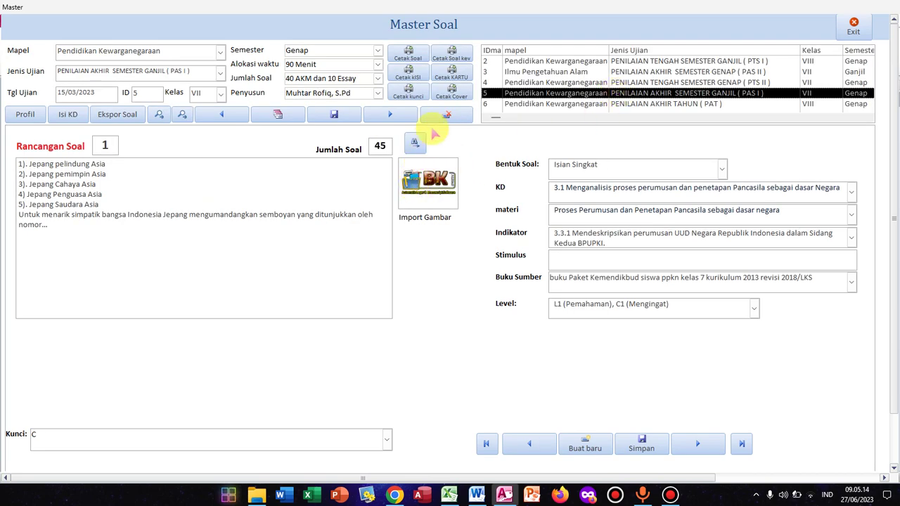
pyautogui.click(408, 73)
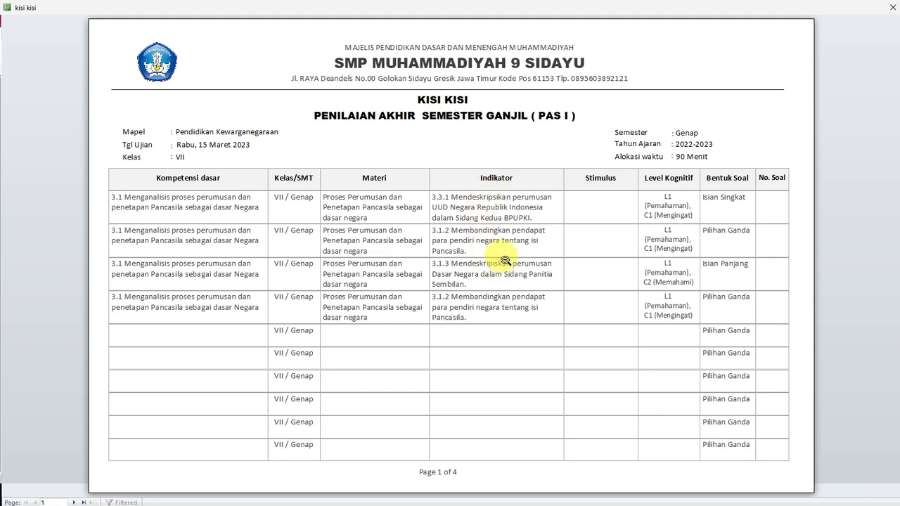
pyautogui.click(298, 248)
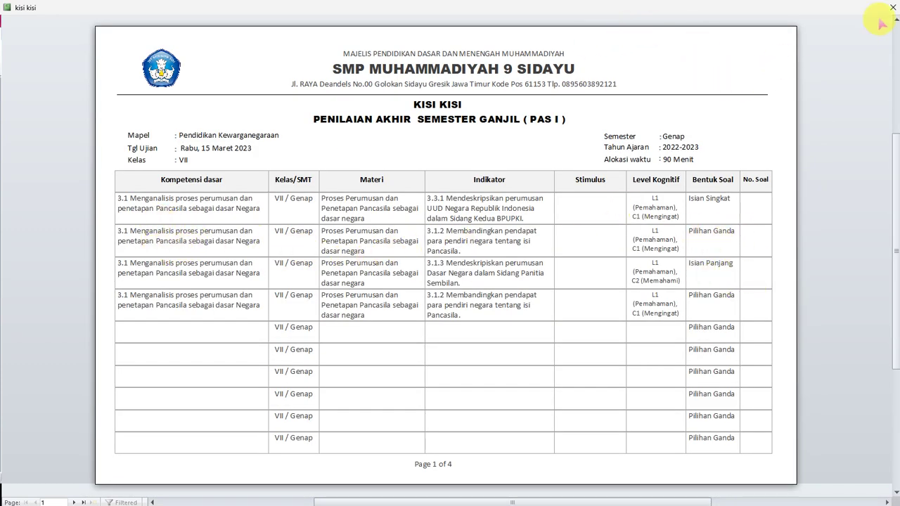
pyautogui.scroll(-1, 347, 307)
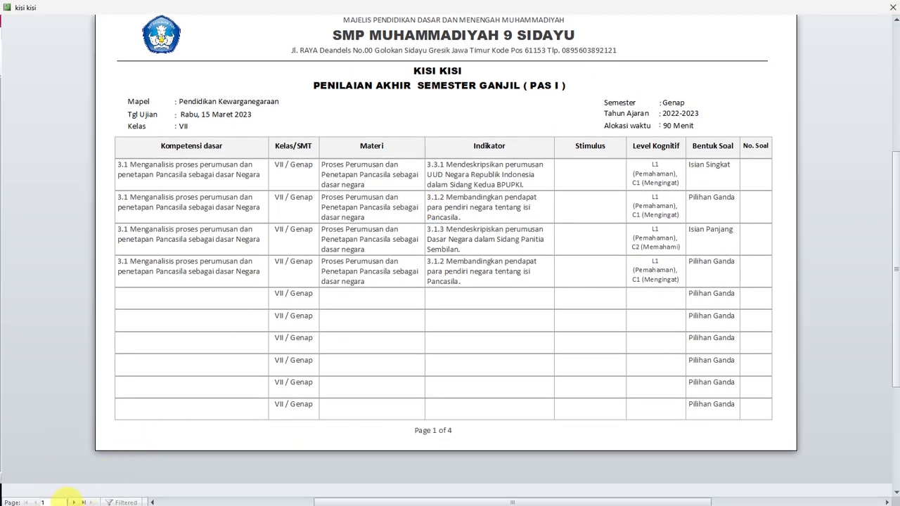
pyautogui.click(73, 502)
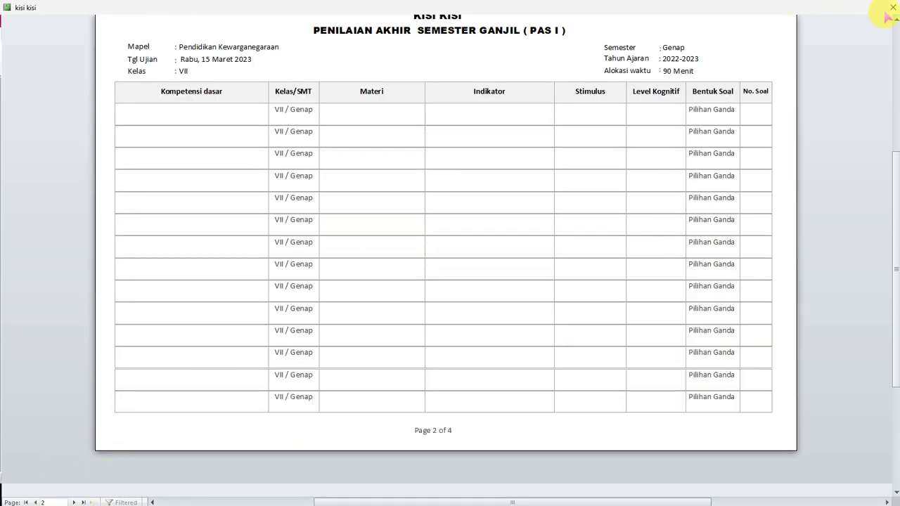
pyautogui.click(890, 12)
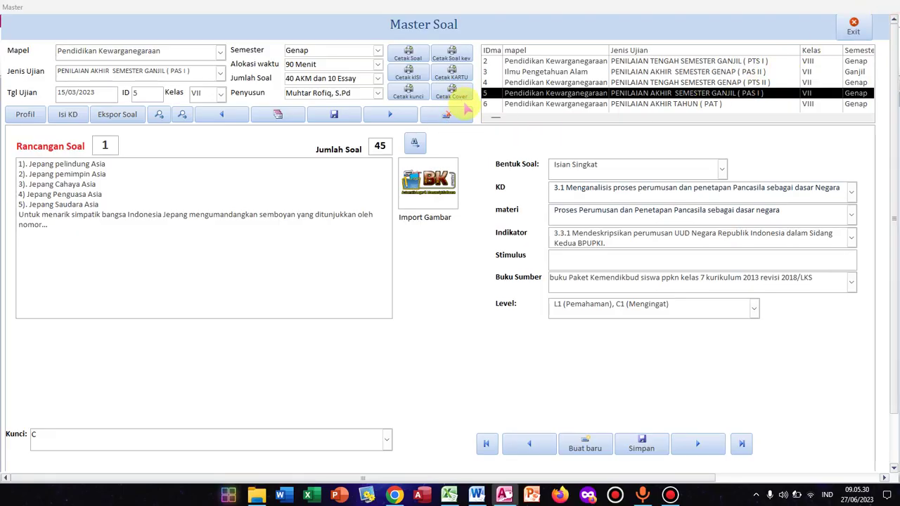
# Step: Zoom and scroll through the kartu soal question-card preview for the PAS I exam, then close it
pyautogui.click(454, 74)
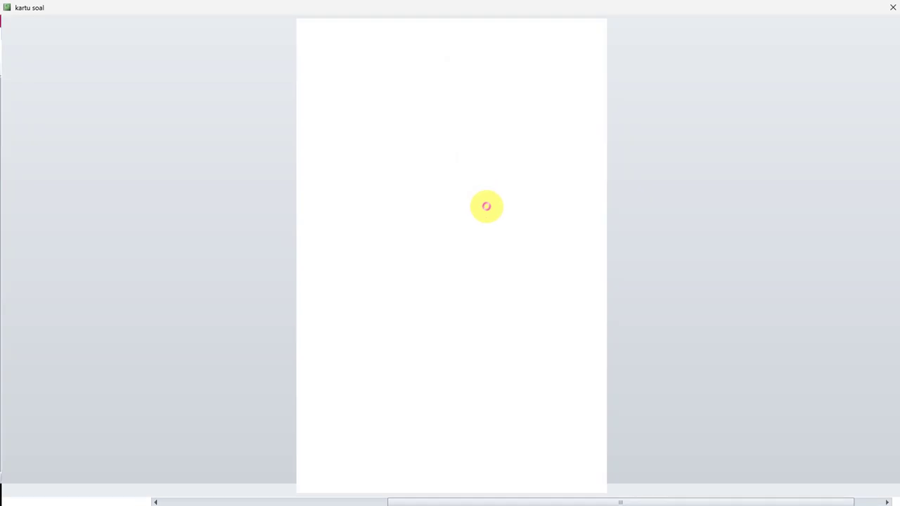
pyautogui.click(511, 220)
pyautogui.scroll(1, 491, 201)
pyautogui.scroll(-2, 493, 200)
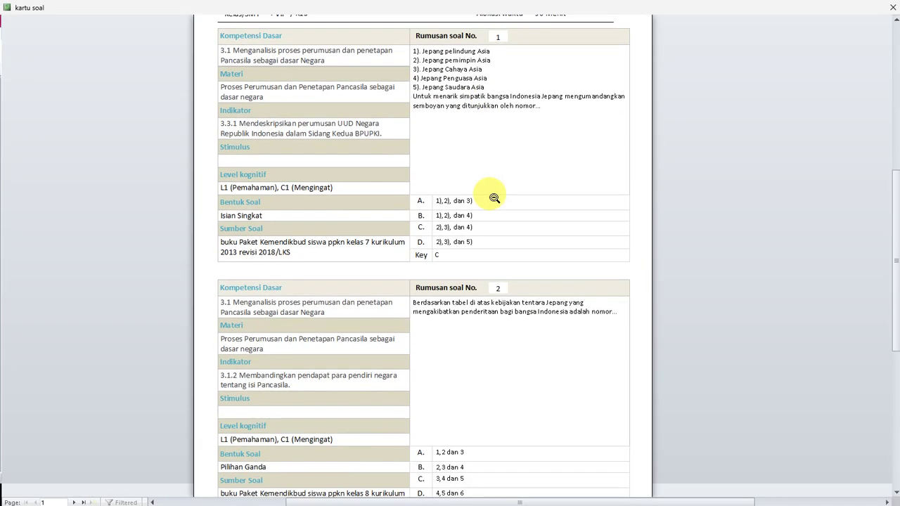
pyautogui.scroll(-3, 494, 197)
pyautogui.scroll(4, 494, 191)
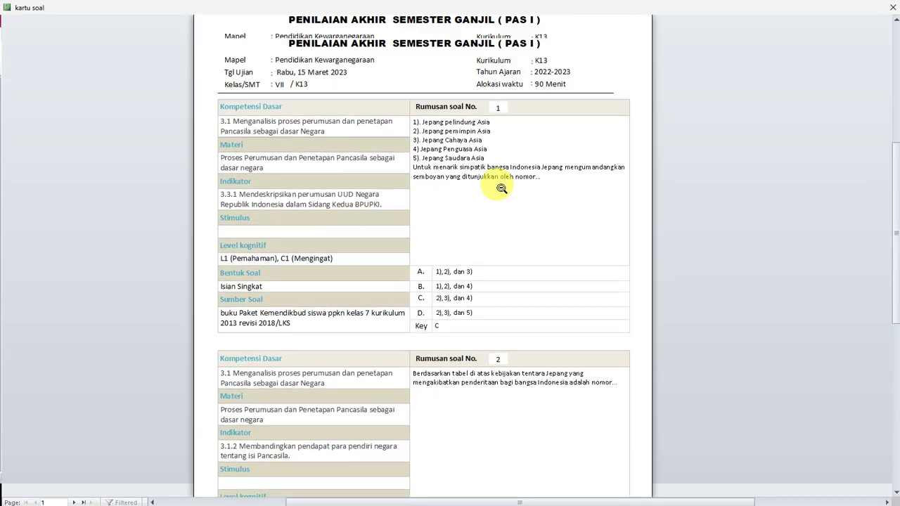
pyautogui.scroll(1, 498, 181)
pyautogui.scroll(-3, 482, 176)
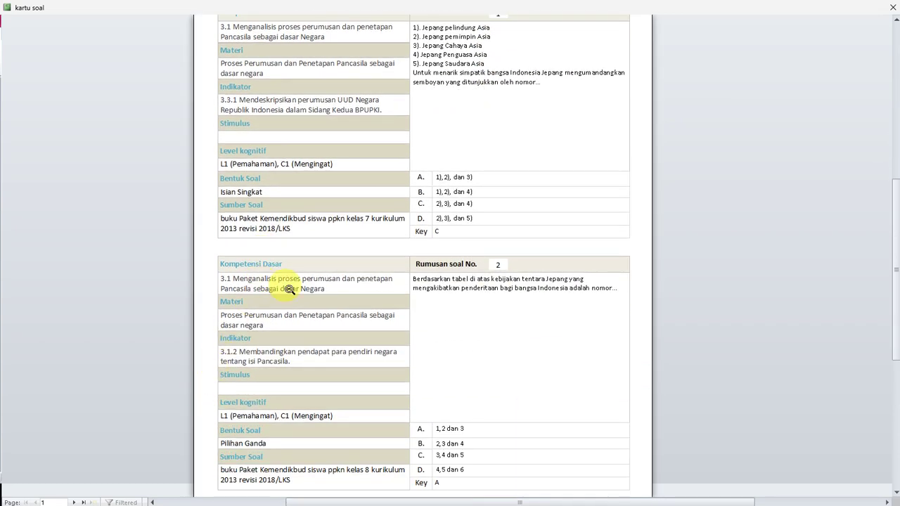
pyautogui.scroll(3, 401, 177)
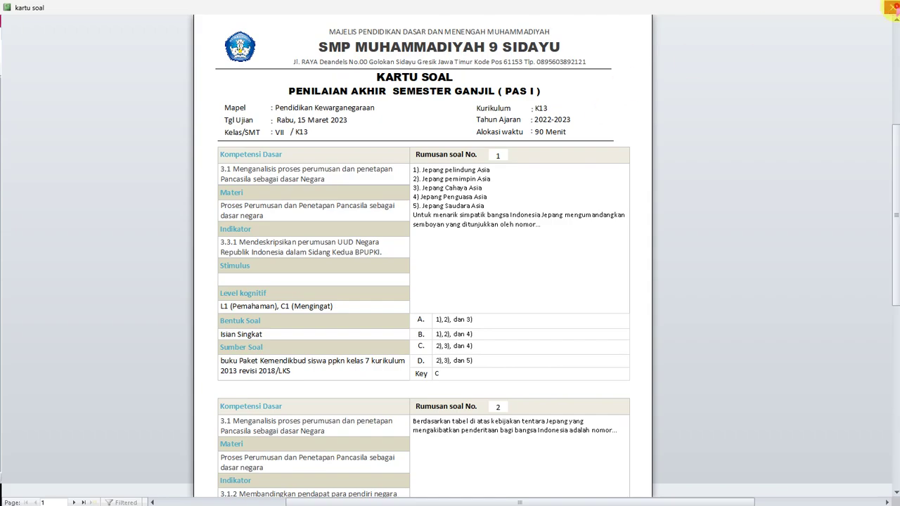
pyautogui.click(892, 8)
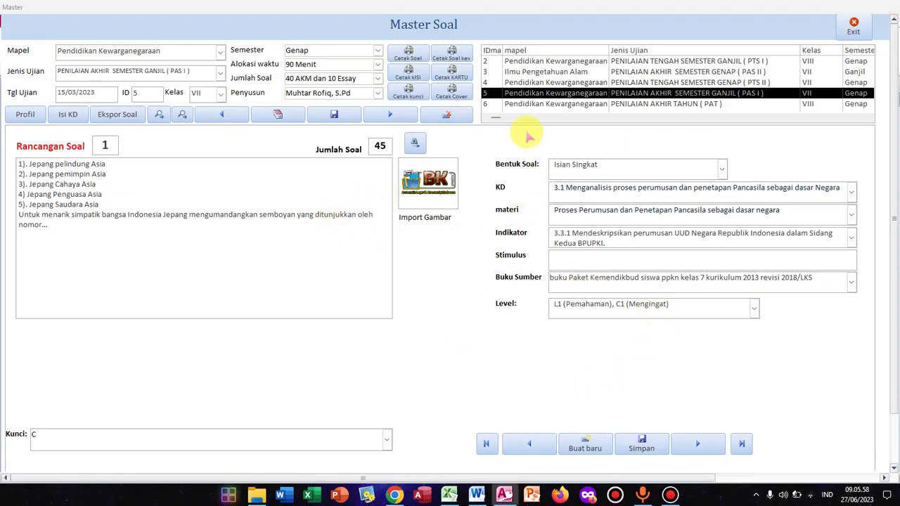
pyautogui.click(452, 93)
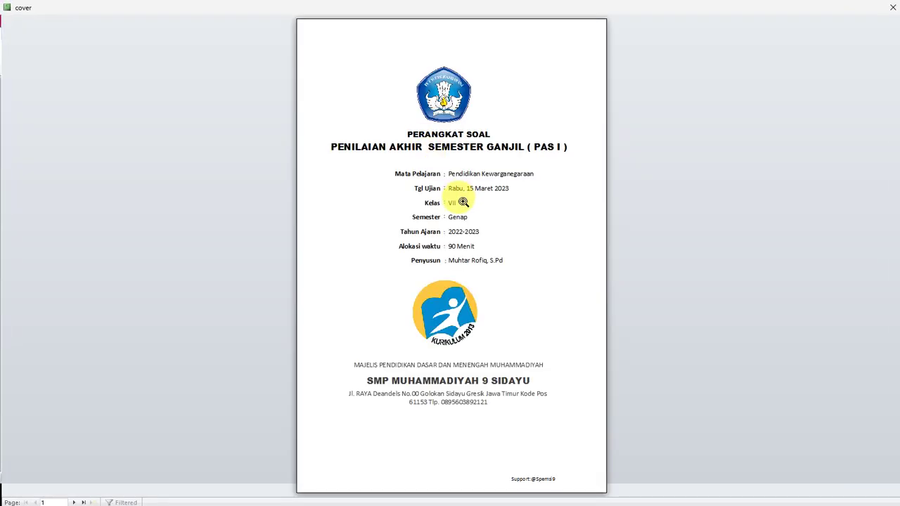
pyautogui.click(464, 203)
pyautogui.scroll(-1, 482, 218)
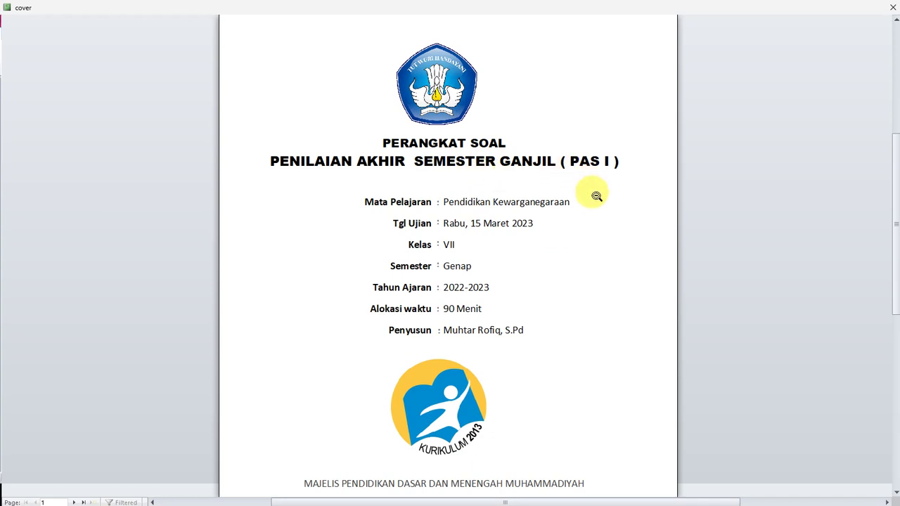
pyautogui.scroll(-3, 573, 210)
pyautogui.scroll(-3, 436, 239)
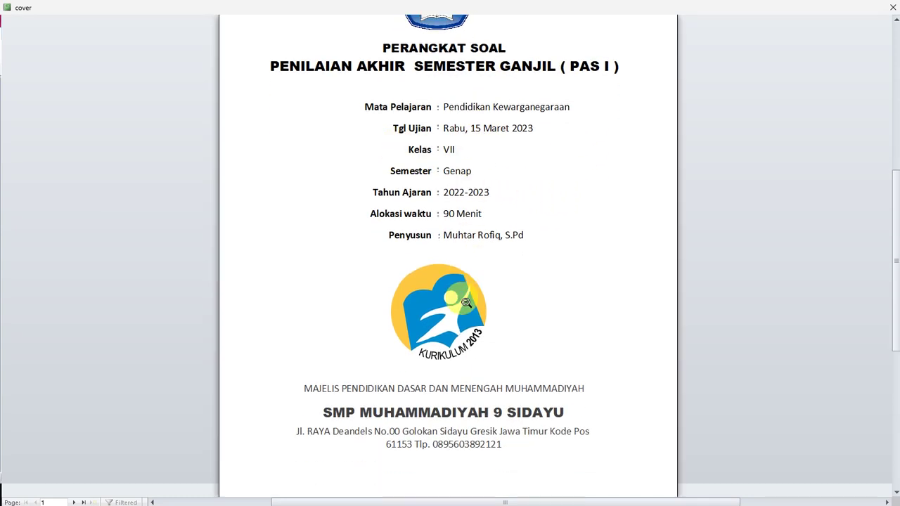
pyautogui.scroll(4, 462, 299)
pyautogui.click(892, 7)
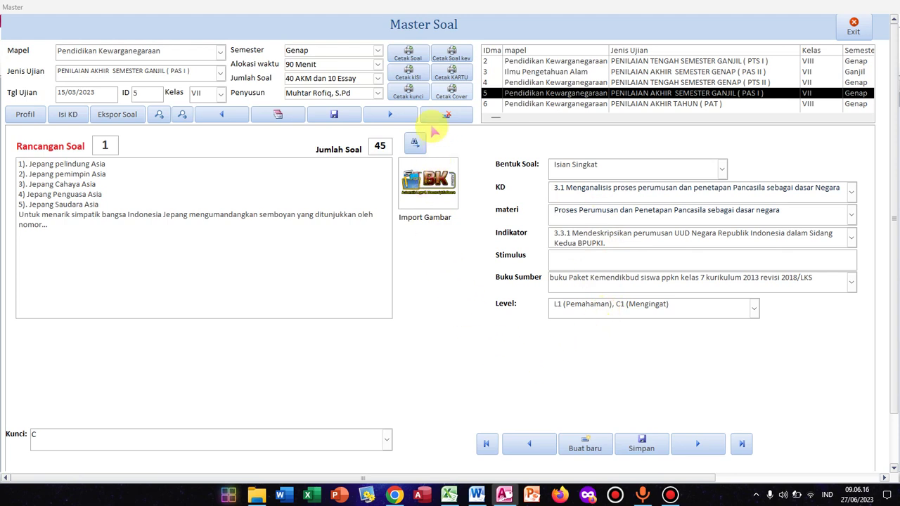
pyautogui.click(421, 95)
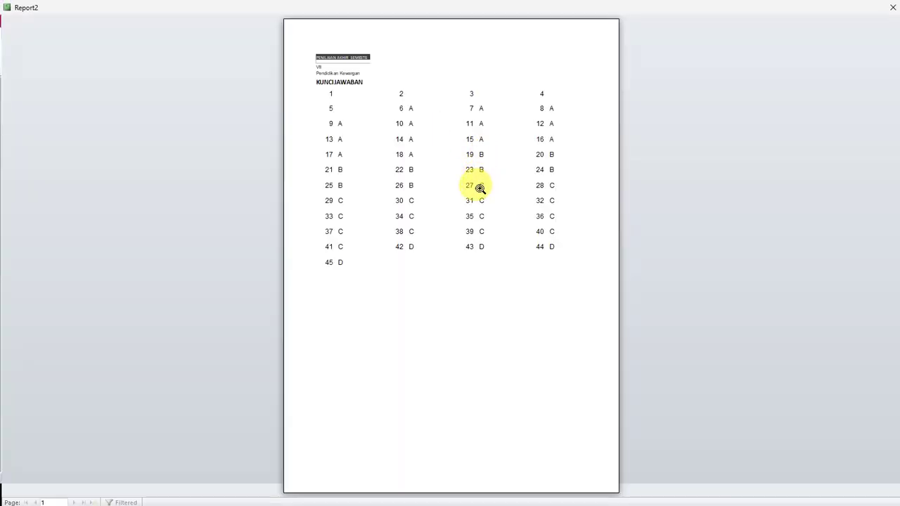
pyautogui.click(892, 7)
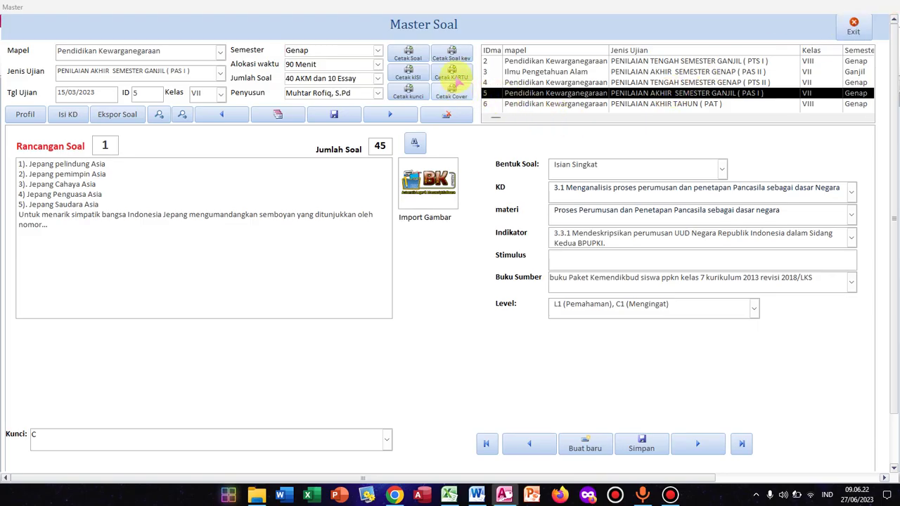
pyautogui.click(455, 56)
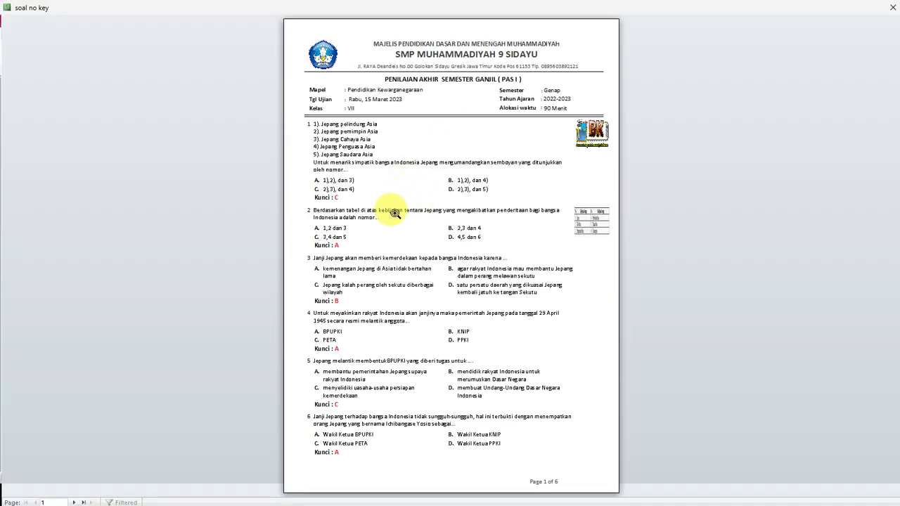
pyautogui.click(393, 204)
pyautogui.scroll(-10, 324, 211)
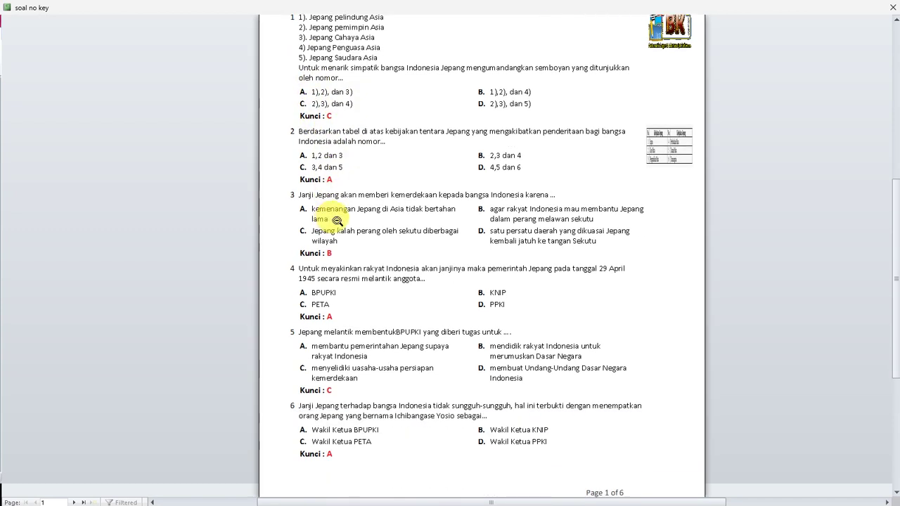
pyautogui.scroll(10, 415, 193)
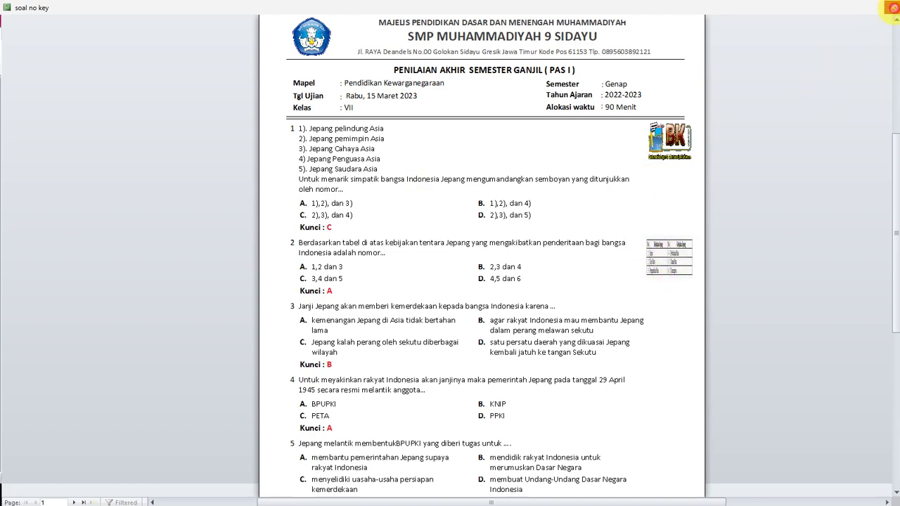
pyautogui.click(893, 7)
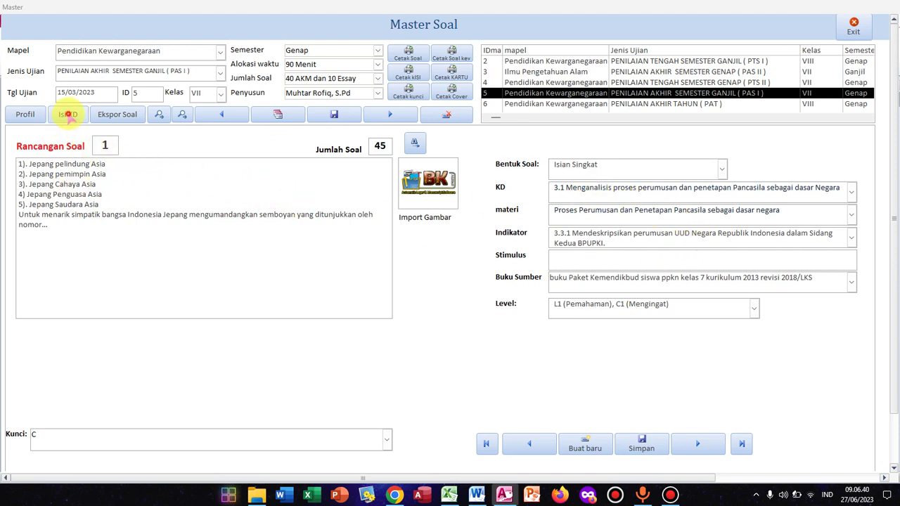
pyautogui.click(67, 113)
pyautogui.scroll(-1, 408, 211)
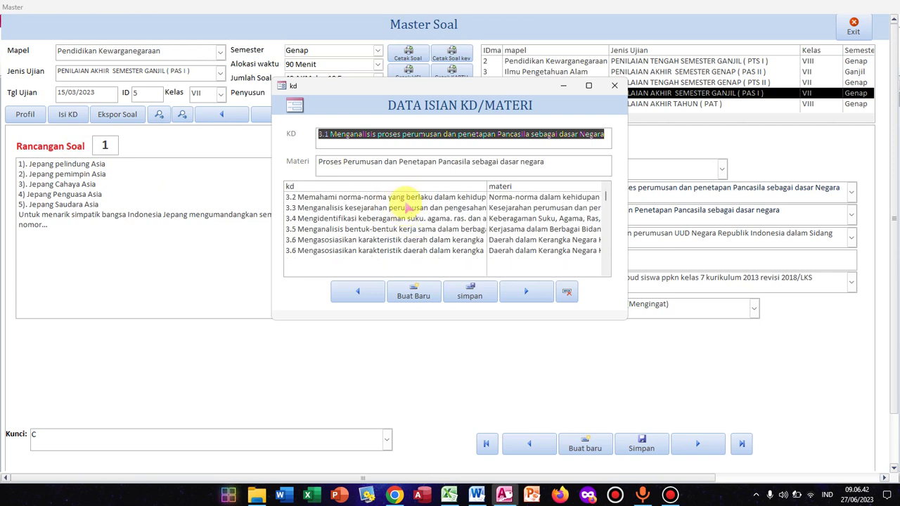
pyautogui.scroll(1, 408, 205)
pyautogui.click(369, 165)
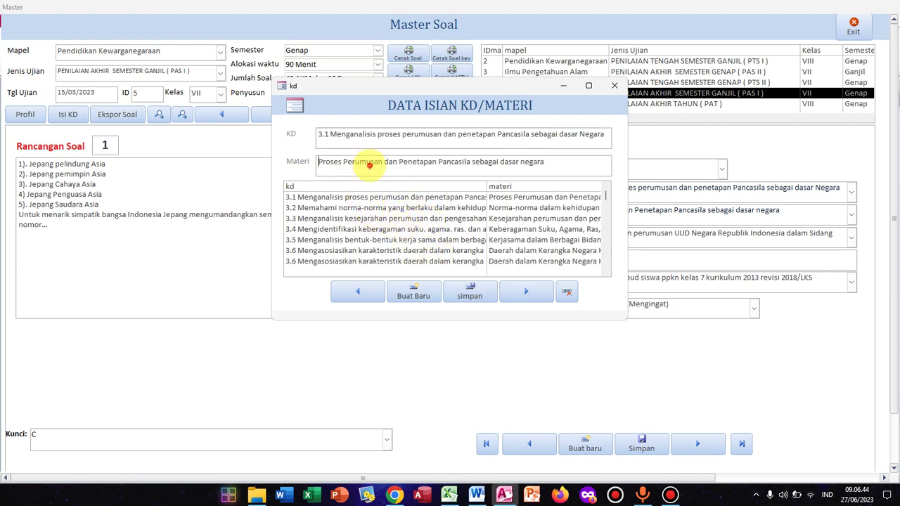
pyautogui.moveTo(396, 137); pyautogui.dragTo(402, 163)
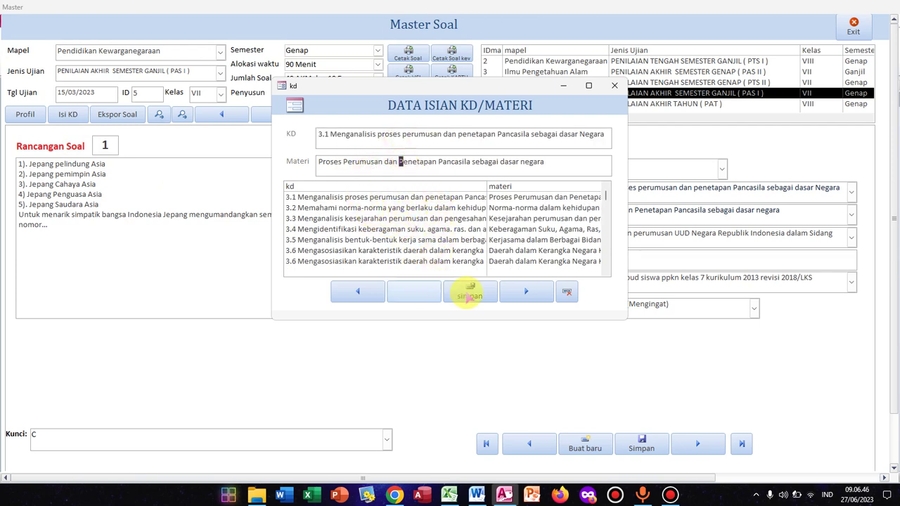
pyautogui.click(615, 85)
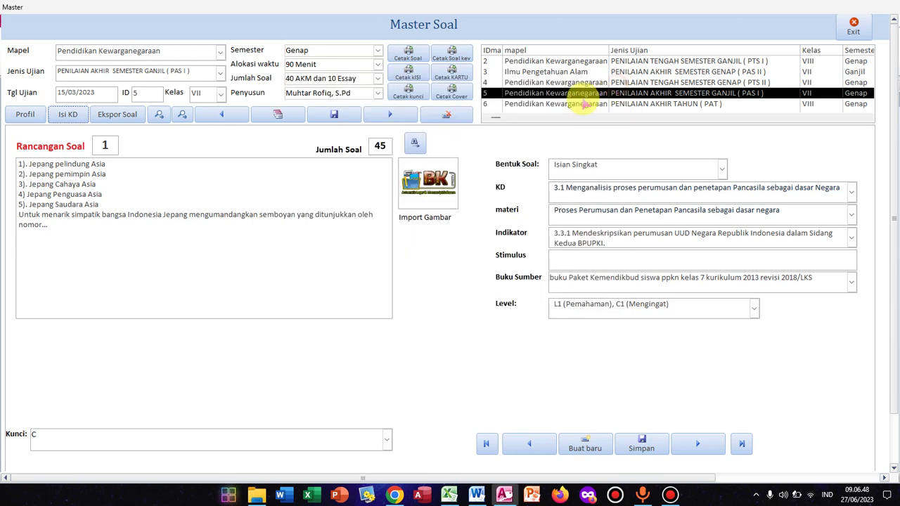
pyautogui.click(129, 118)
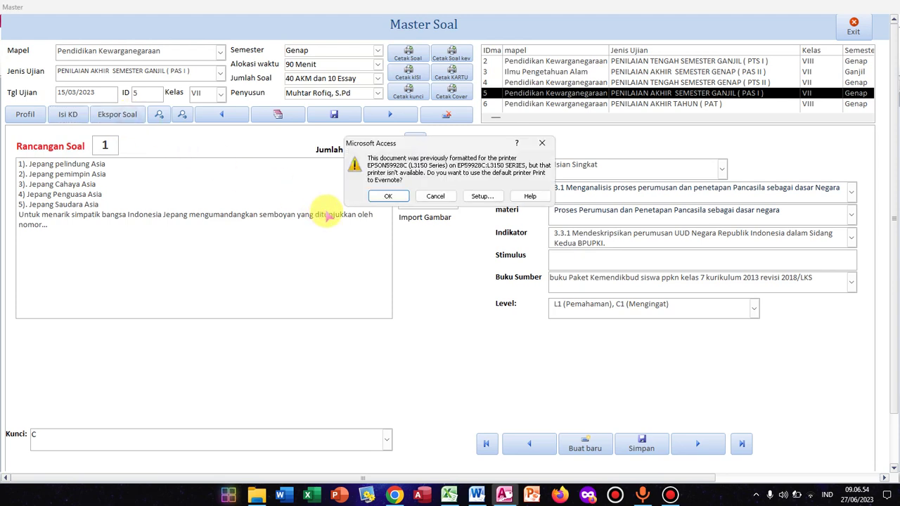
pyautogui.click(542, 143)
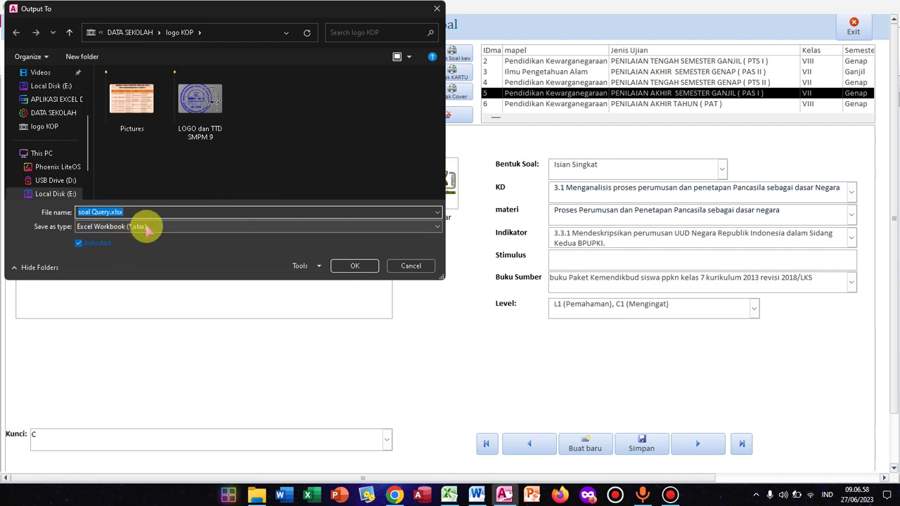
pyautogui.click(436, 9)
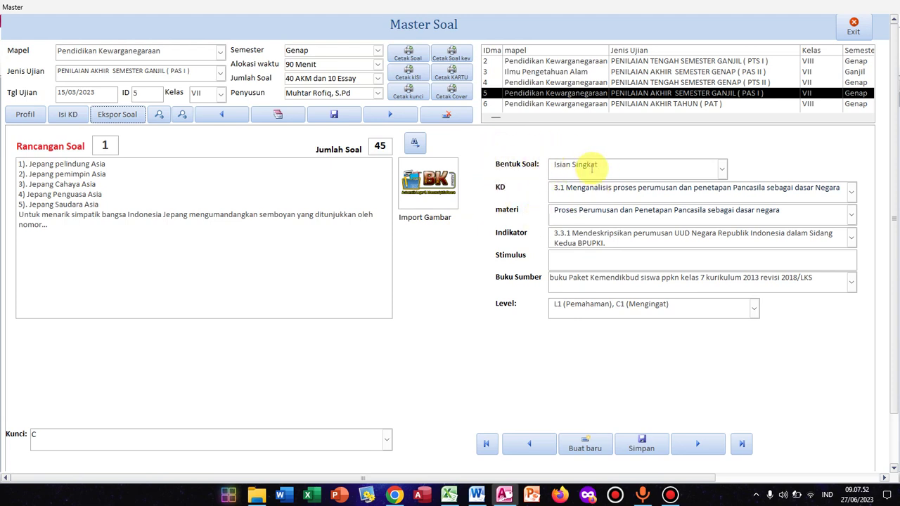
pyautogui.click(558, 349)
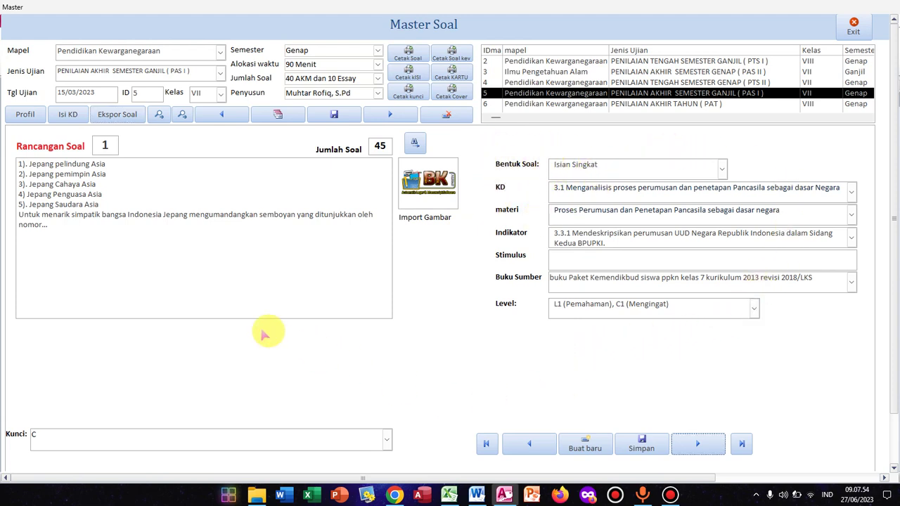